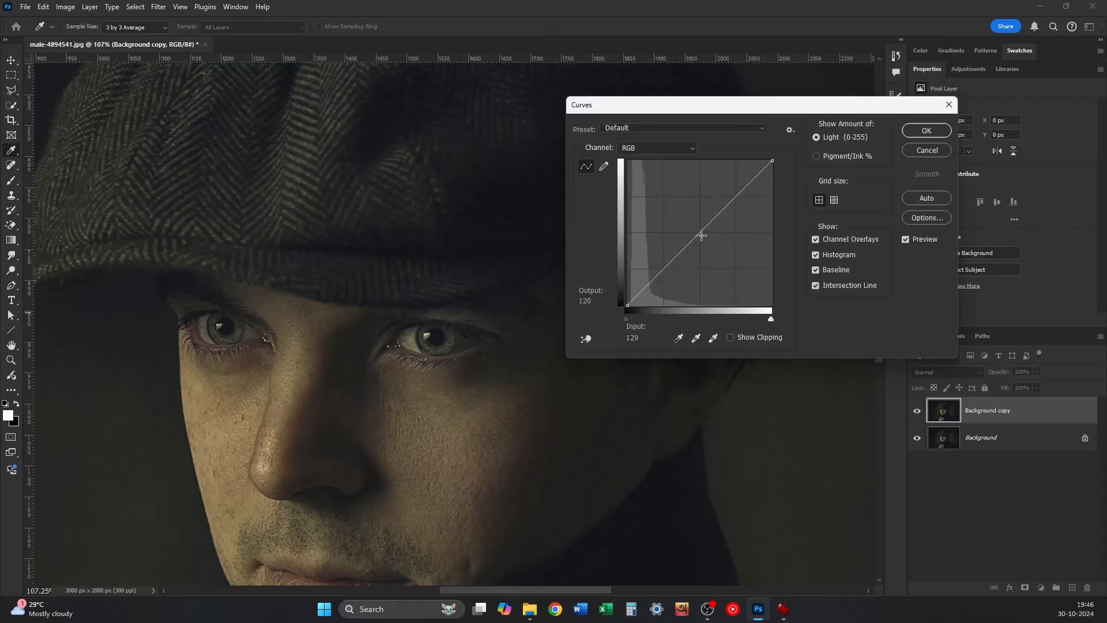
# Step: Brighten the Background copy layer with a custom RGB curve through about 110/174, 36/42 and 68/108 (input/output)
pyautogui.moveTo(701, 235); pyautogui.dragTo(690, 206)
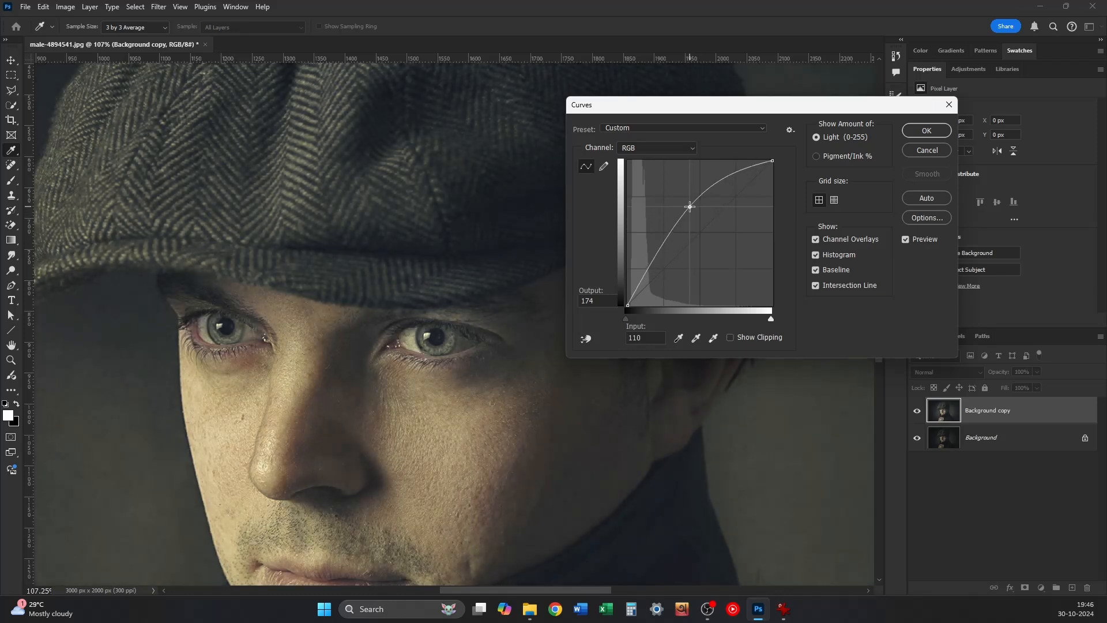
pyautogui.click(649, 269)
pyautogui.moveTo(649, 269); pyautogui.dragTo(648, 281)
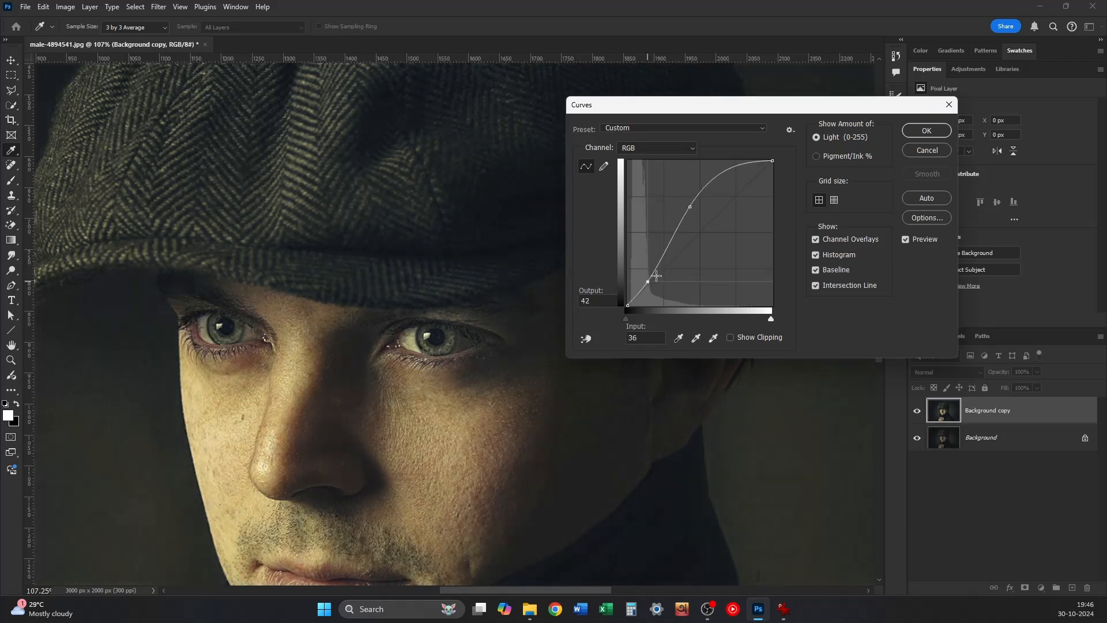
pyautogui.click(667, 245)
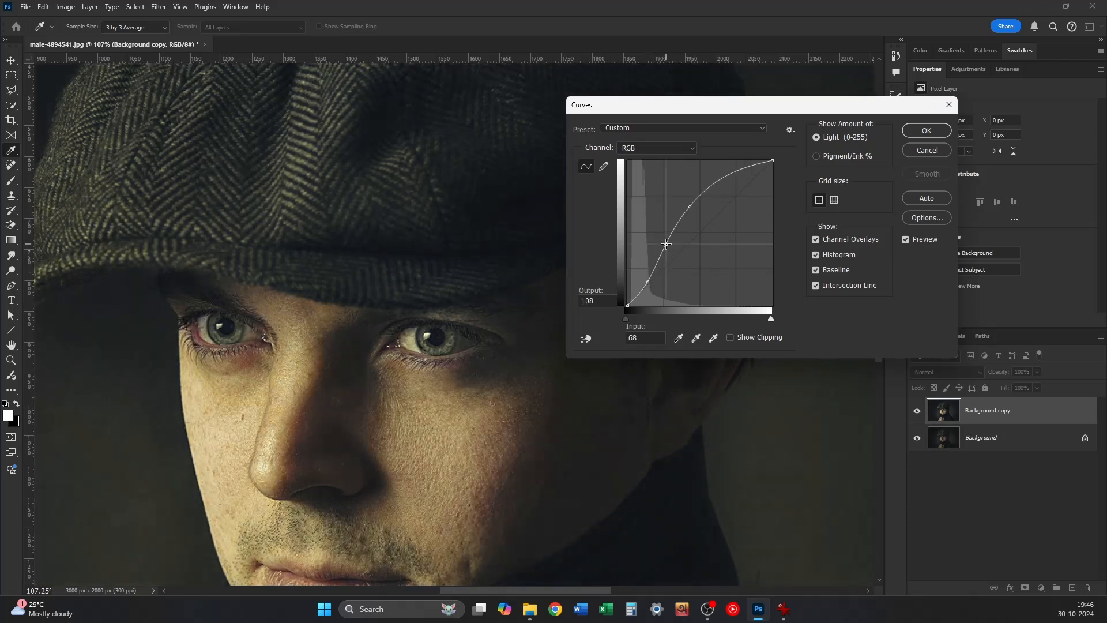
pyautogui.moveTo(666, 244); pyautogui.dragTo(664, 244)
pyautogui.click(927, 132)
pyautogui.press('o')
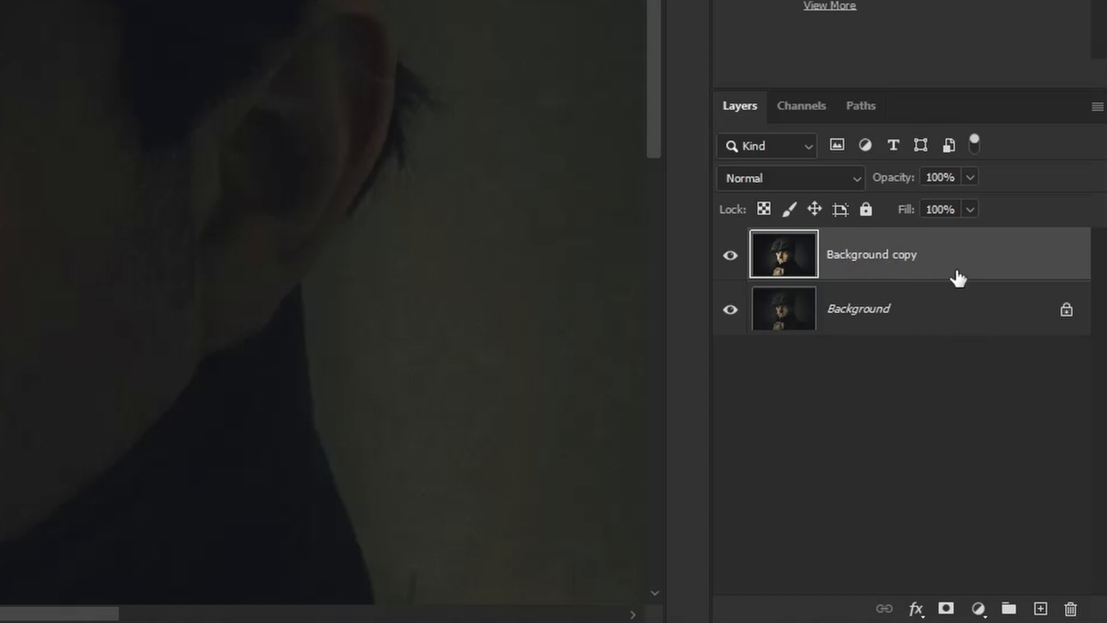
# Step: Add a white layer mask to Background copy and switch between its image and mask, ending with the mask active
pyautogui.click(945, 611)
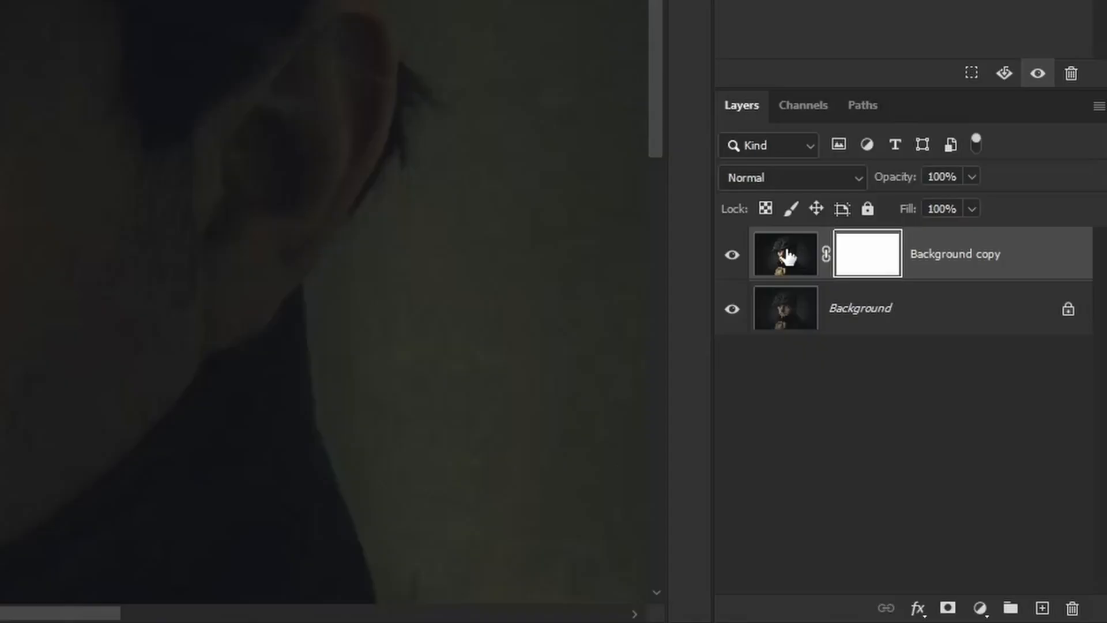
pyautogui.click(781, 262)
pyautogui.click(875, 248)
pyautogui.click(784, 266)
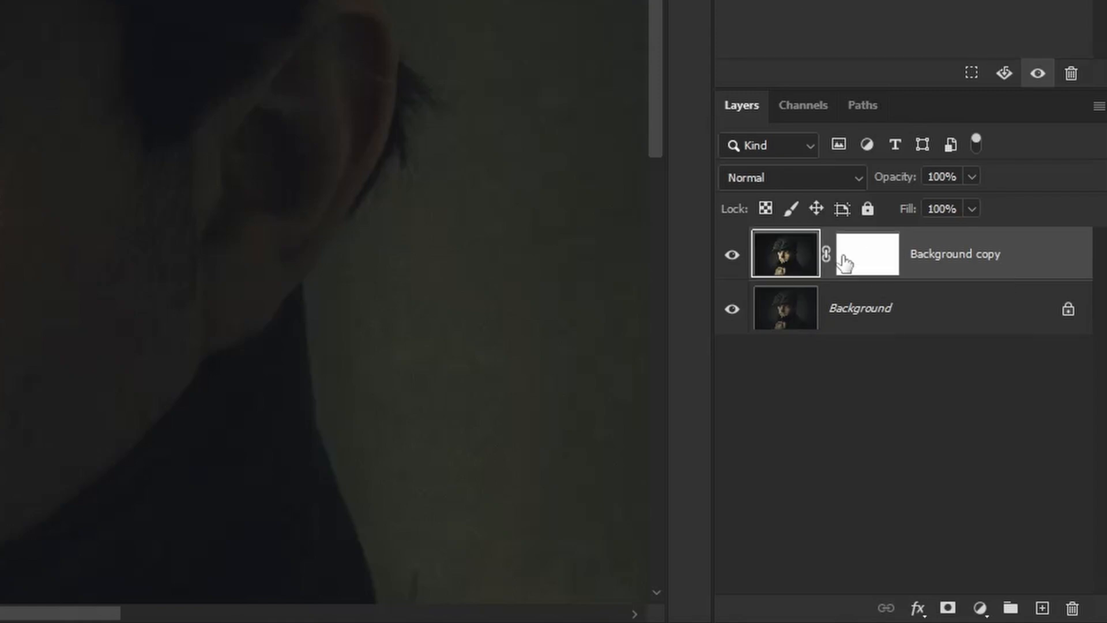
pyautogui.click(870, 257)
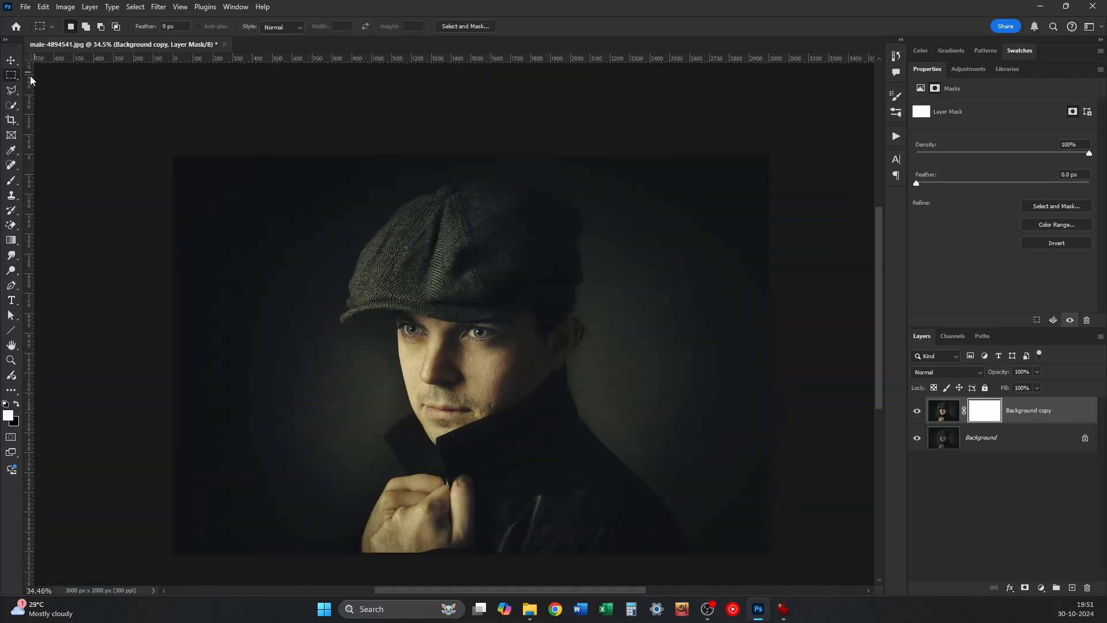
# Step: Select the whole portrait image with the Rectangular Marquee tool
pyautogui.rightClick(11, 77)
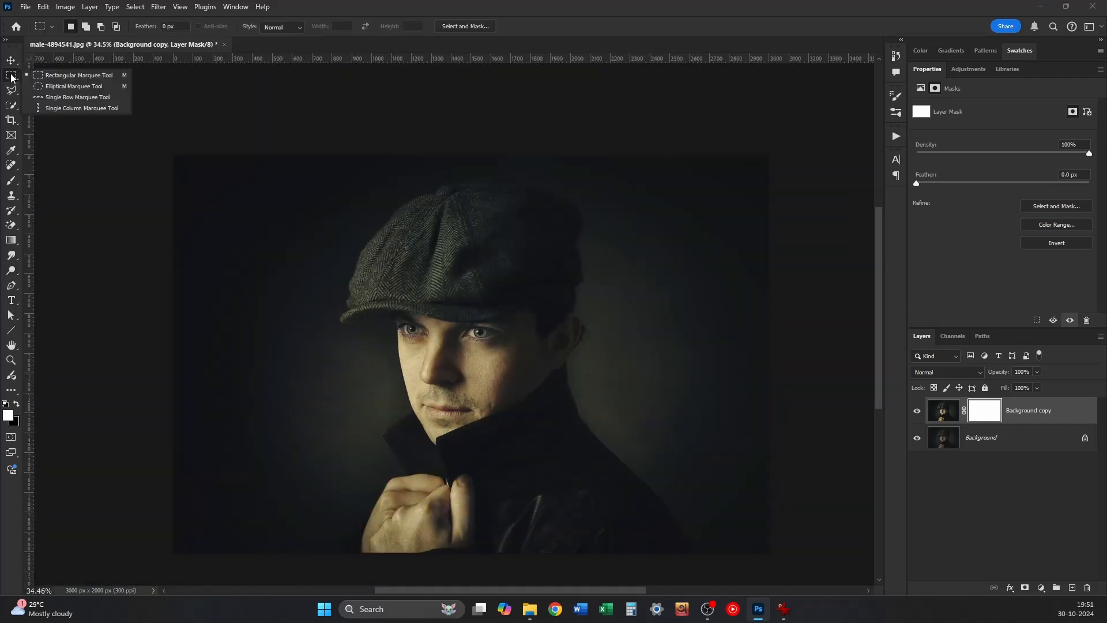
pyautogui.click(68, 75)
pyautogui.moveTo(152, 140); pyautogui.dragTo(628, 410)
pyautogui.moveTo(390, 224); pyautogui.dragTo(697, 492)
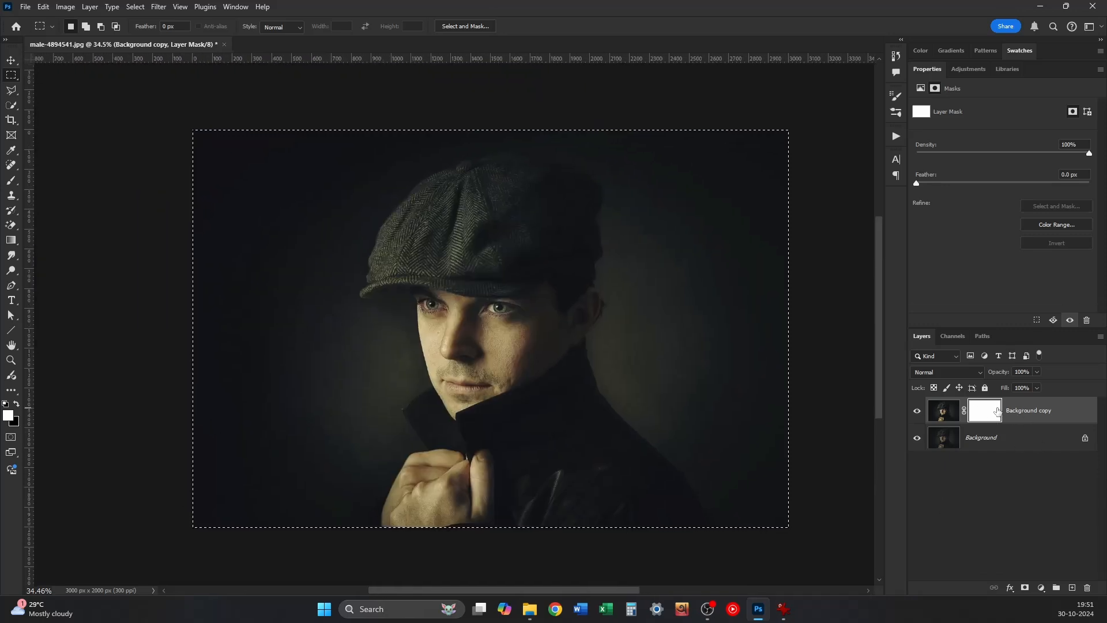
# Step: Fill the Background copy layer mask with black in Normal mode and clear the selection
pyautogui.rightClick(481, 261)
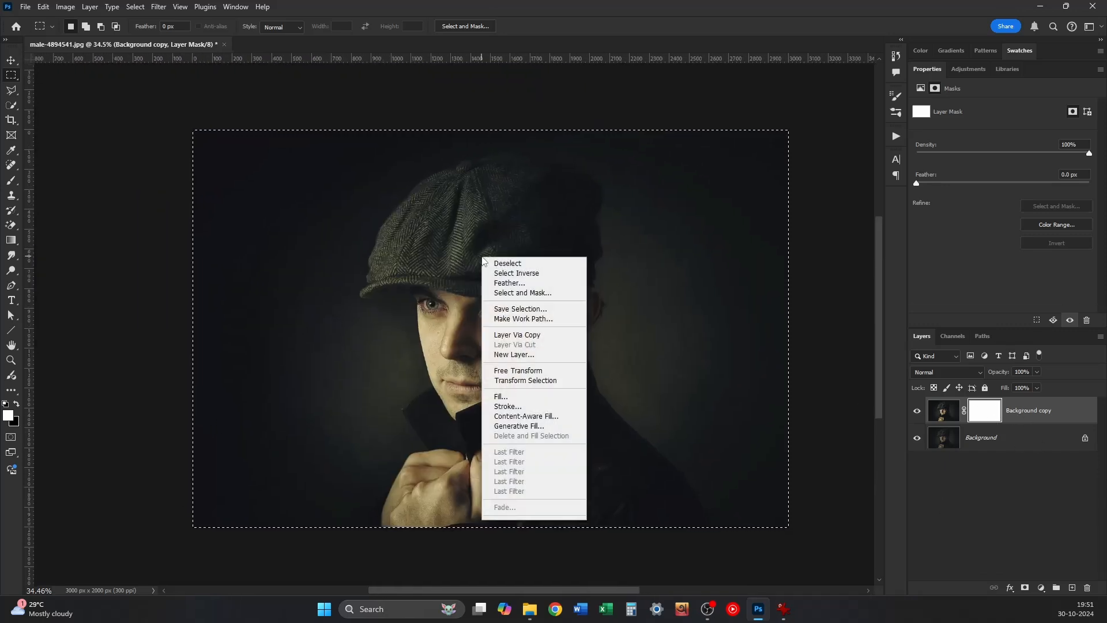
pyautogui.click(508, 397)
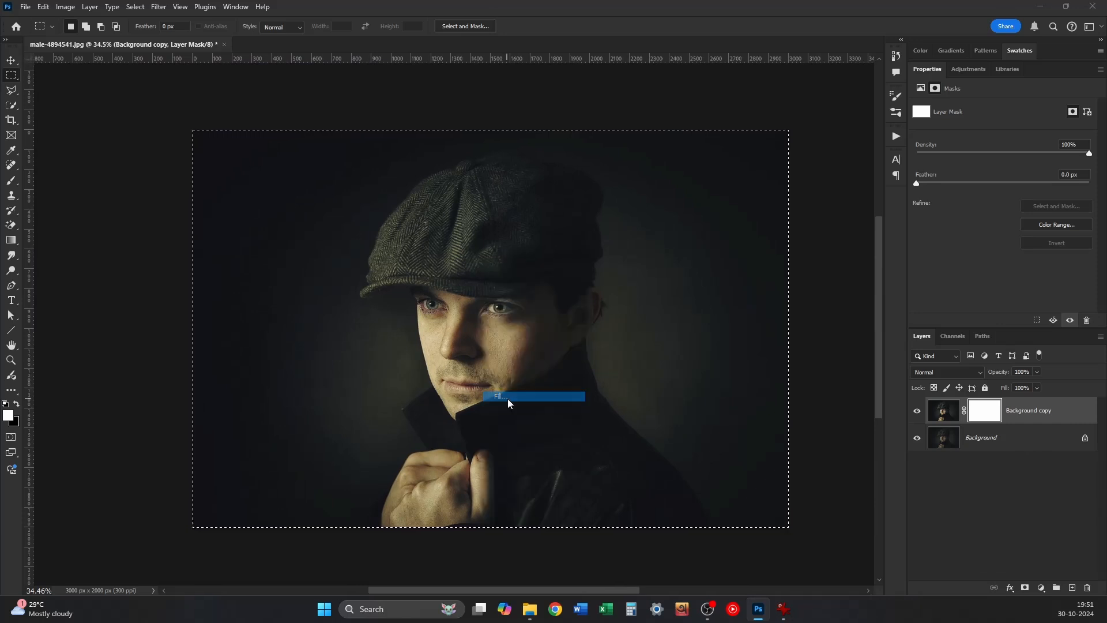
pyautogui.moveTo(507, 199); pyautogui.dragTo(741, 197)
pyautogui.click(749, 206)
pyautogui.click(732, 296)
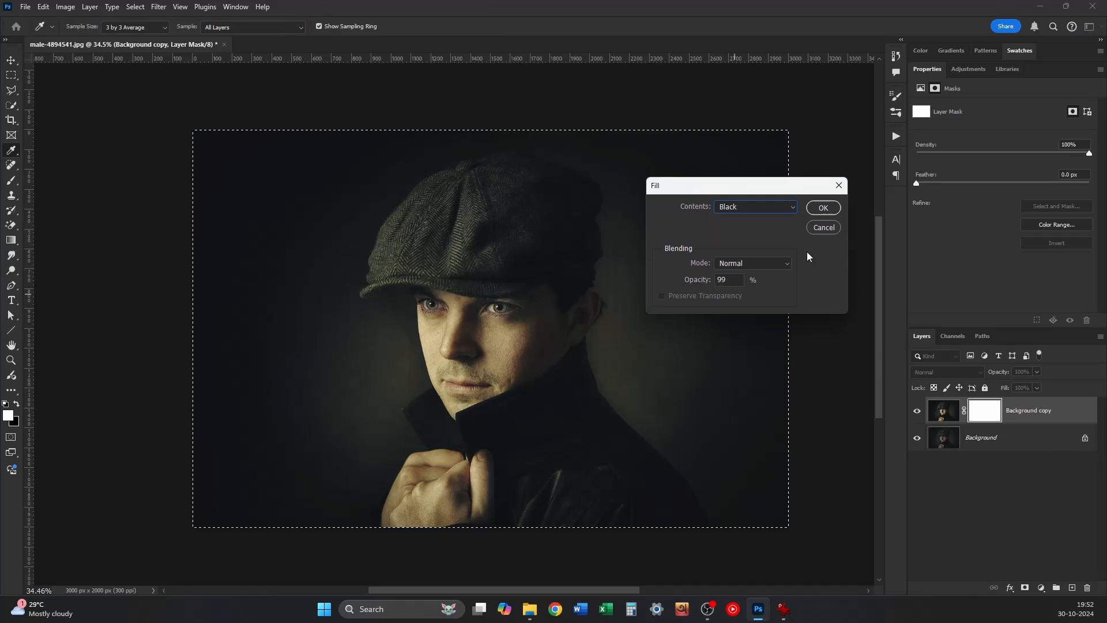
pyautogui.click(823, 207)
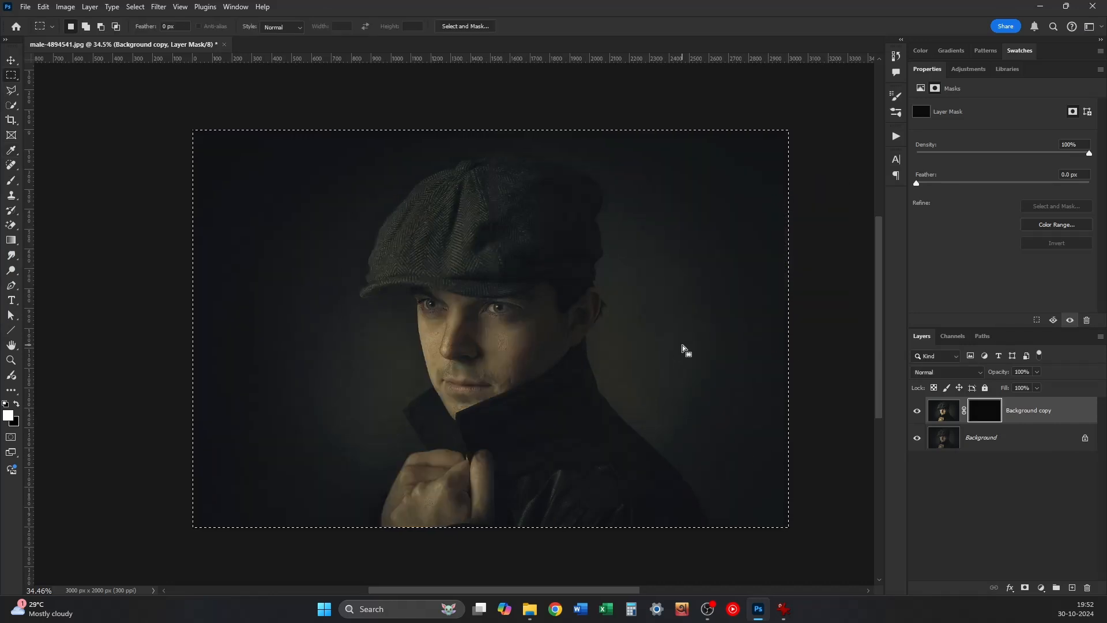
pyautogui.hotkey('ctrl', 'd')
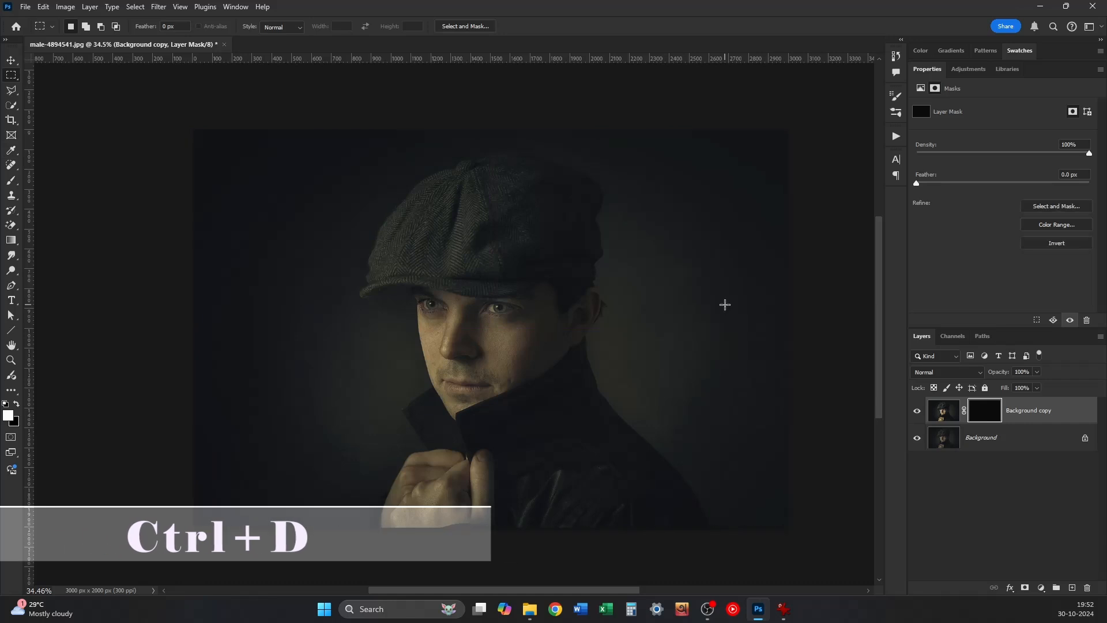
# Step: Activate the Brush tool at the man's eye and swap the foreground color to black and back to white
pyautogui.scroll(1, 490, 270)
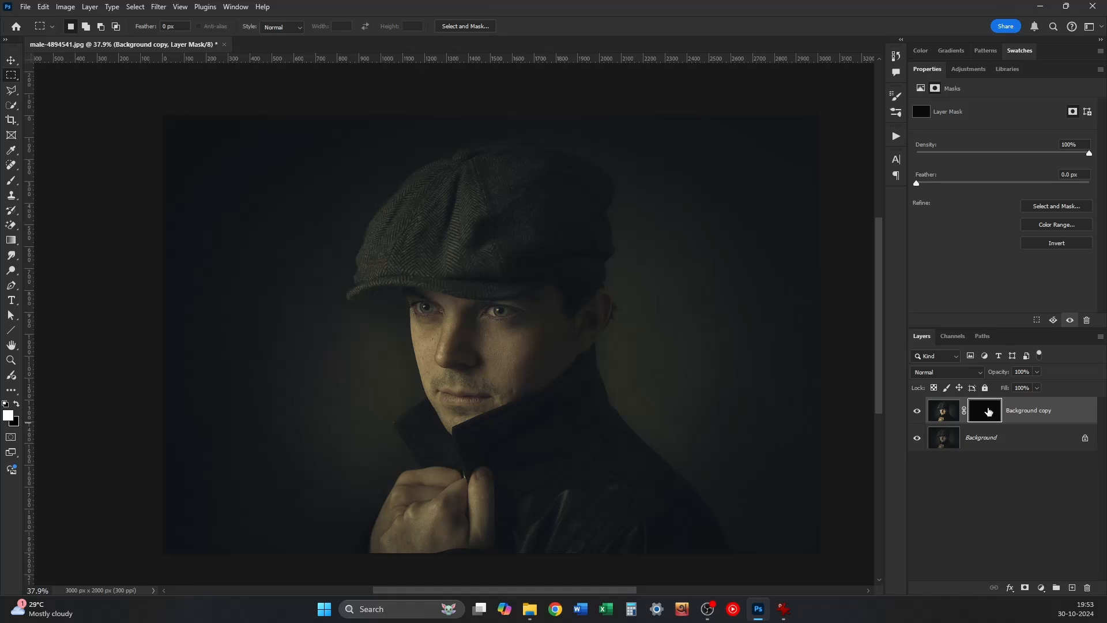
pyautogui.scroll(8, 587, 336)
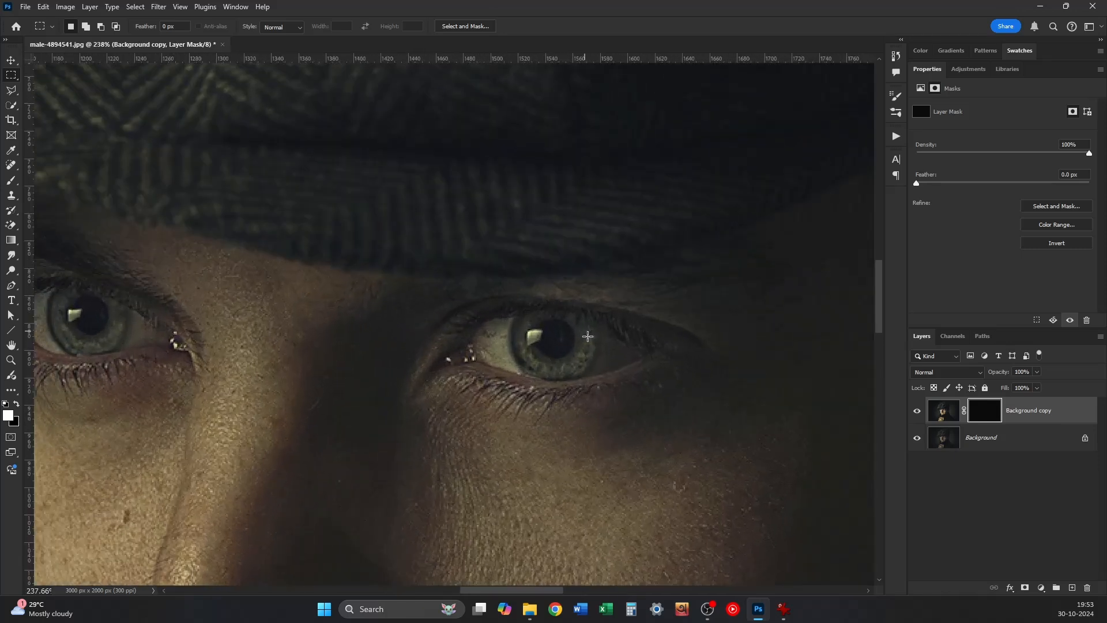
pyautogui.moveTo(599, 348); pyautogui.dragTo(578, 323)
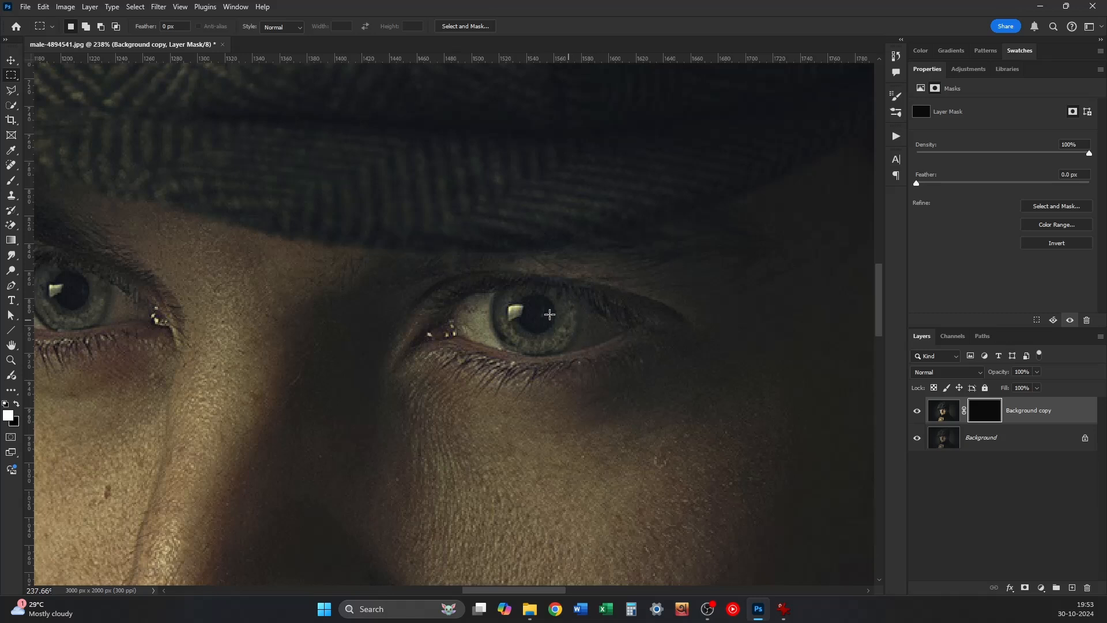
pyautogui.click(9, 182)
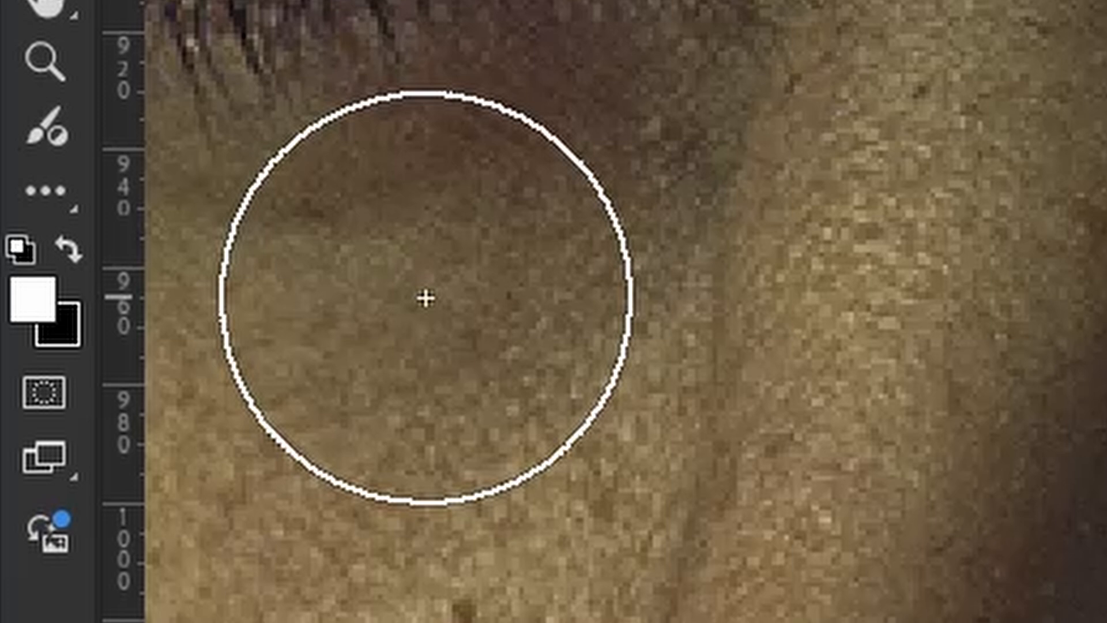
pyautogui.press('x')
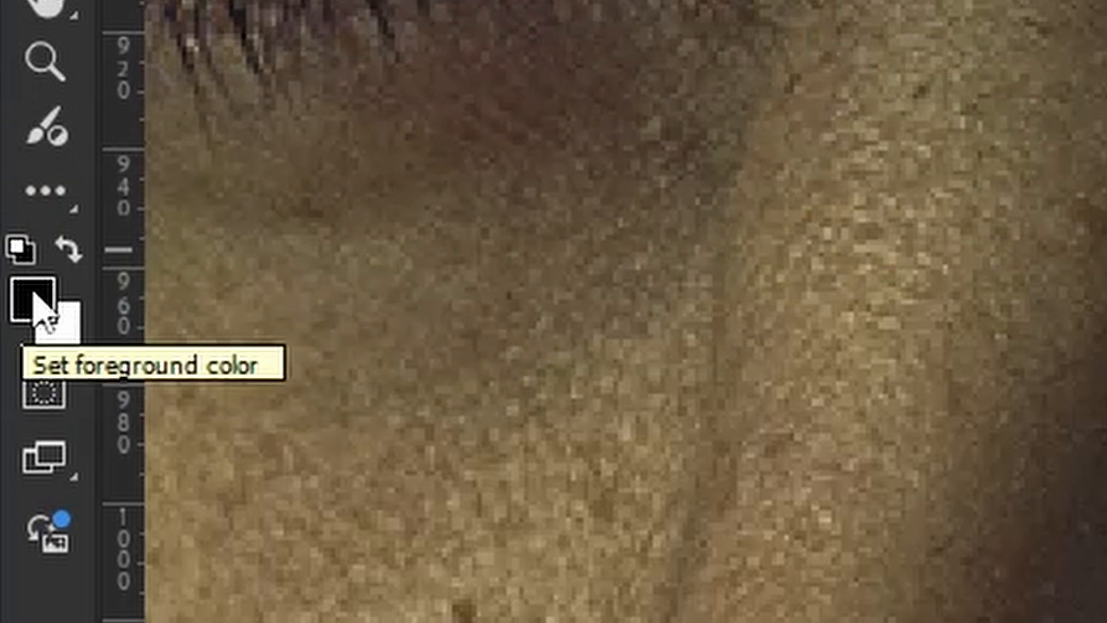
pyautogui.press('x')
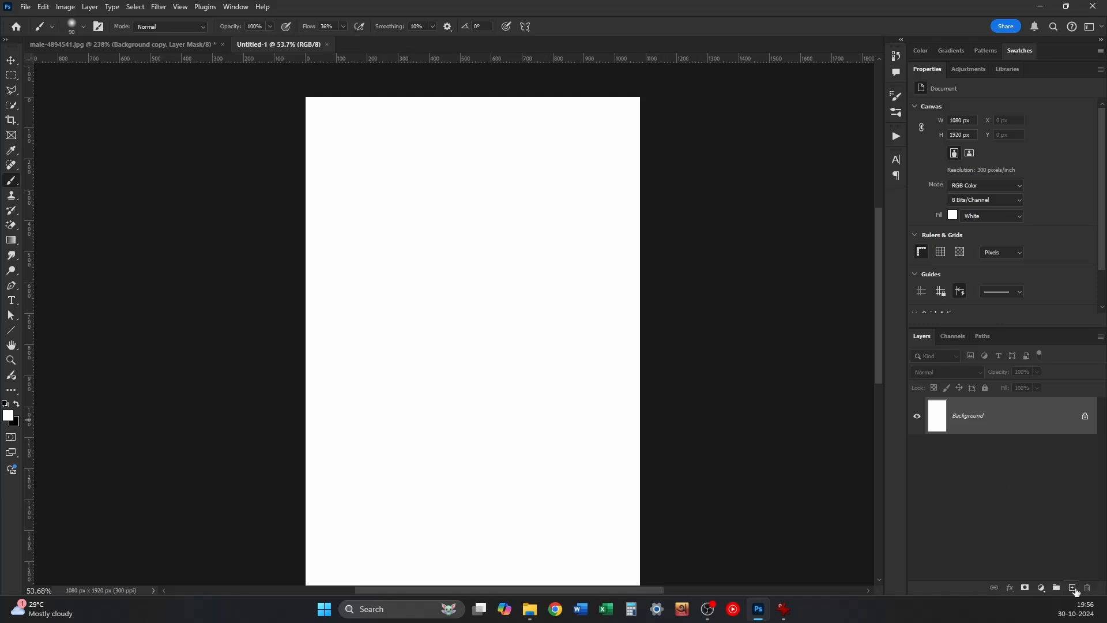
# Step: Add a new layer to the blank Untitled-1 document and paint a soft red brush stroke in its upper part
pyautogui.click(1073, 588)
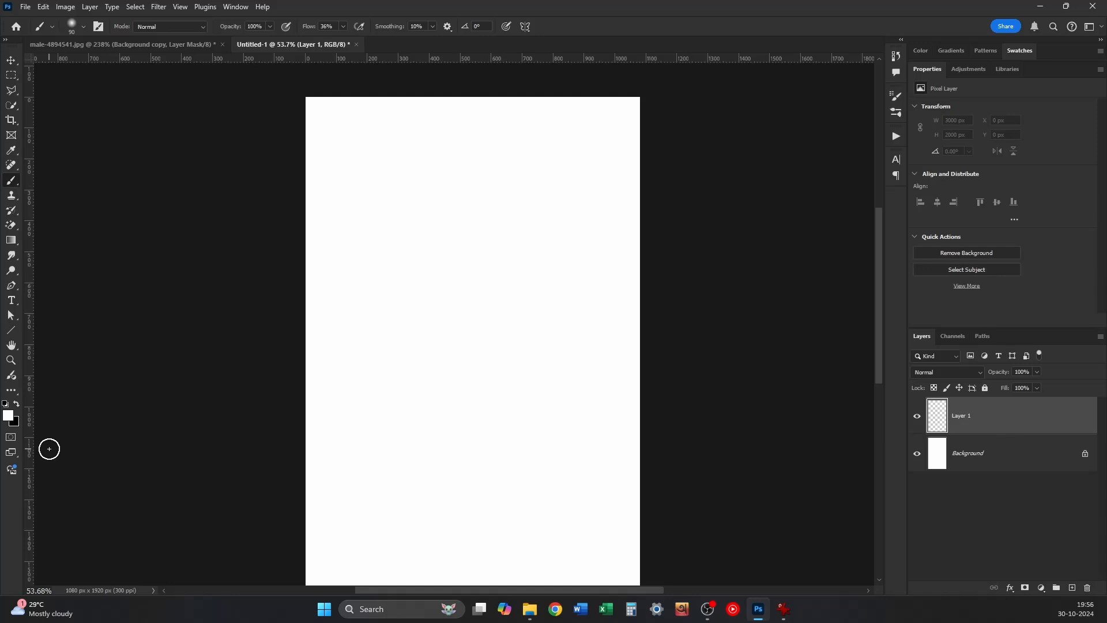
pyautogui.press('i')
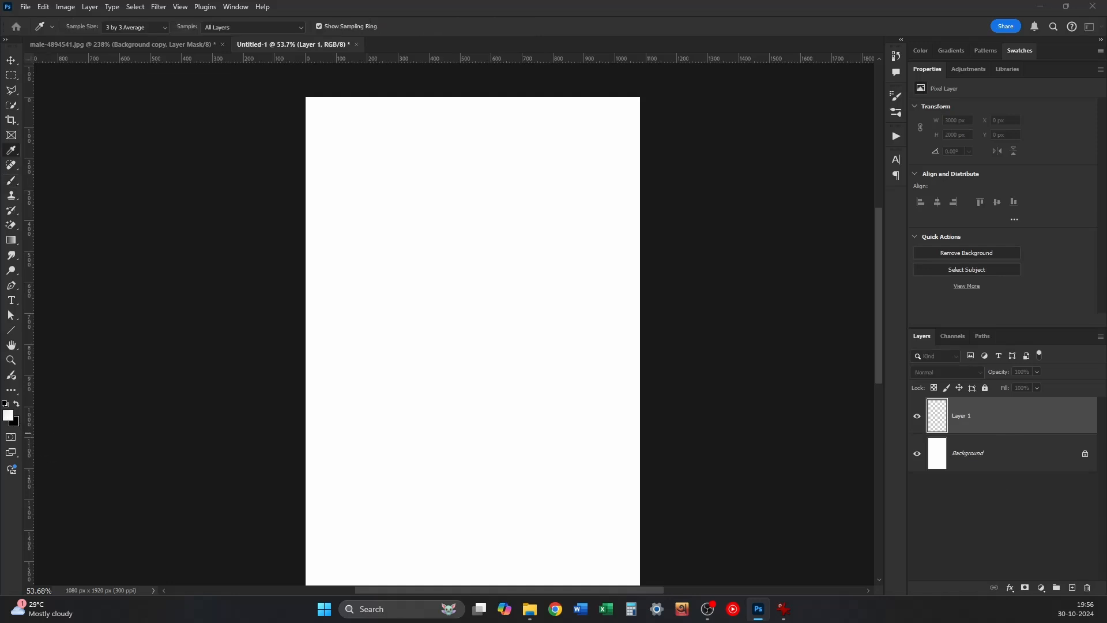
pyautogui.press('b')
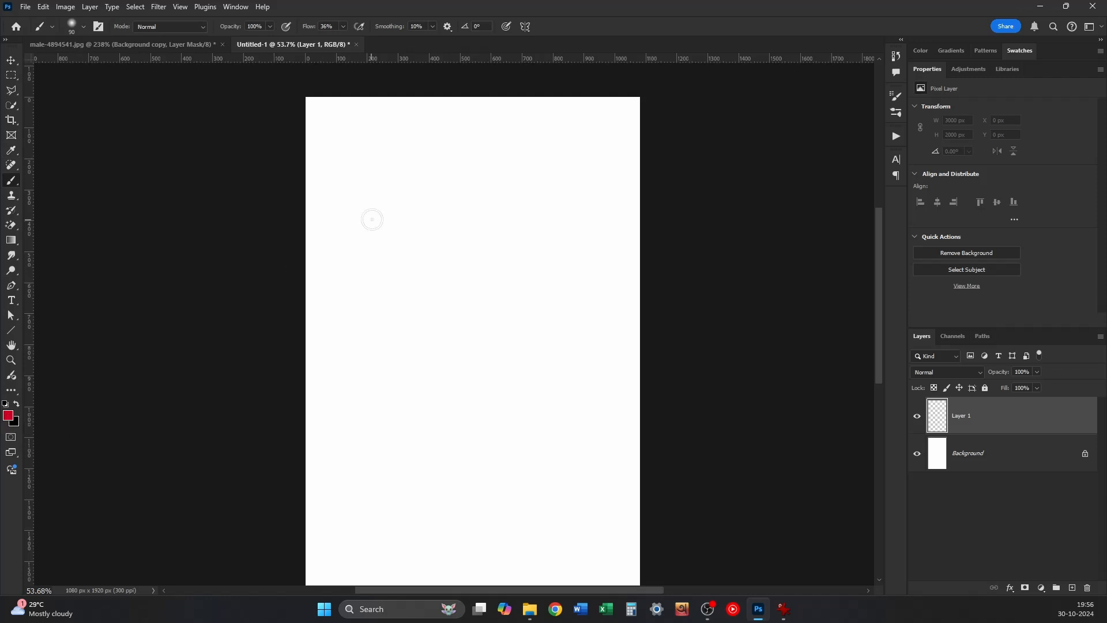
pyautogui.moveTo(454, 200); pyautogui.dragTo(364, 220)
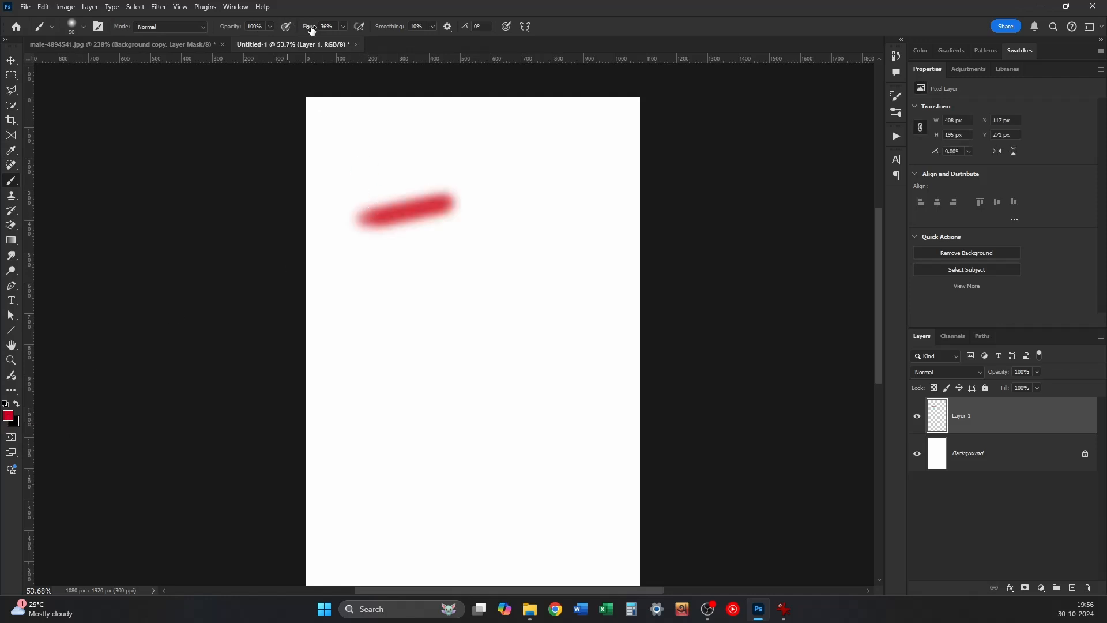
# Step: Set the brush flow and hardness to 100% and paint a solid, hard-edged red stroke over the soft one
pyautogui.moveTo(305, 29); pyautogui.dragTo(362, 38)
pyautogui.rightClick(419, 156)
pyautogui.moveTo(533, 236); pyautogui.dragTo(568, 232)
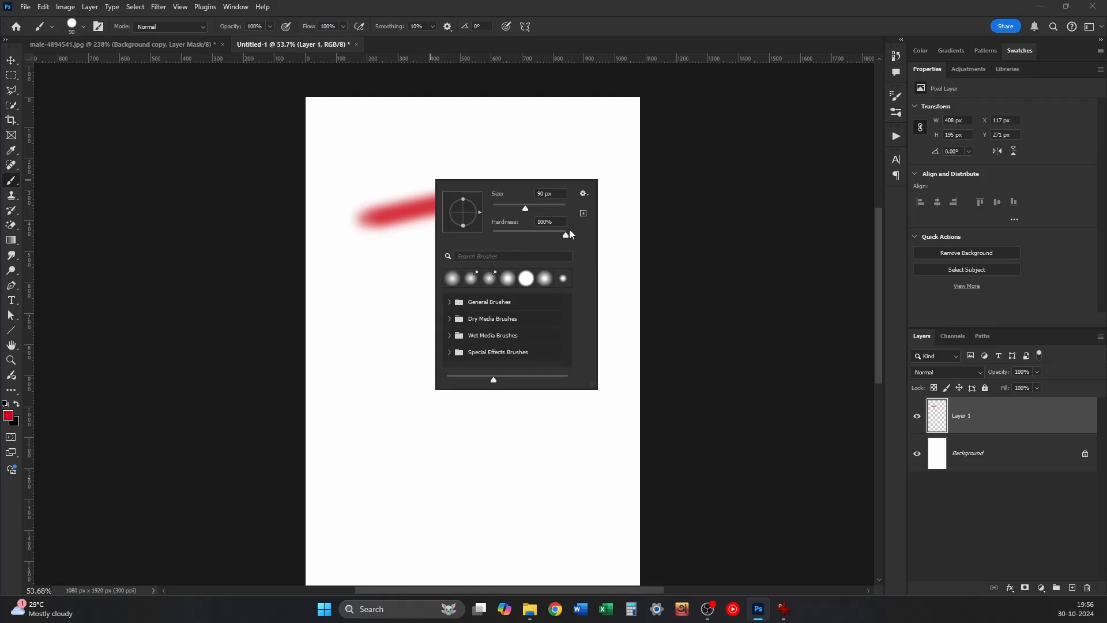
pyautogui.click(758, 5)
pyautogui.moveTo(364, 219)
pyautogui.mouseDown()
pyautogui.moveTo(497, 196)
pyautogui.moveTo(361, 221)
pyautogui.moveTo(464, 182)
pyautogui.moveTo(513, 185)
pyautogui.moveTo(357, 220)
pyautogui.moveTo(534, 181)
pyautogui.mouseUp()
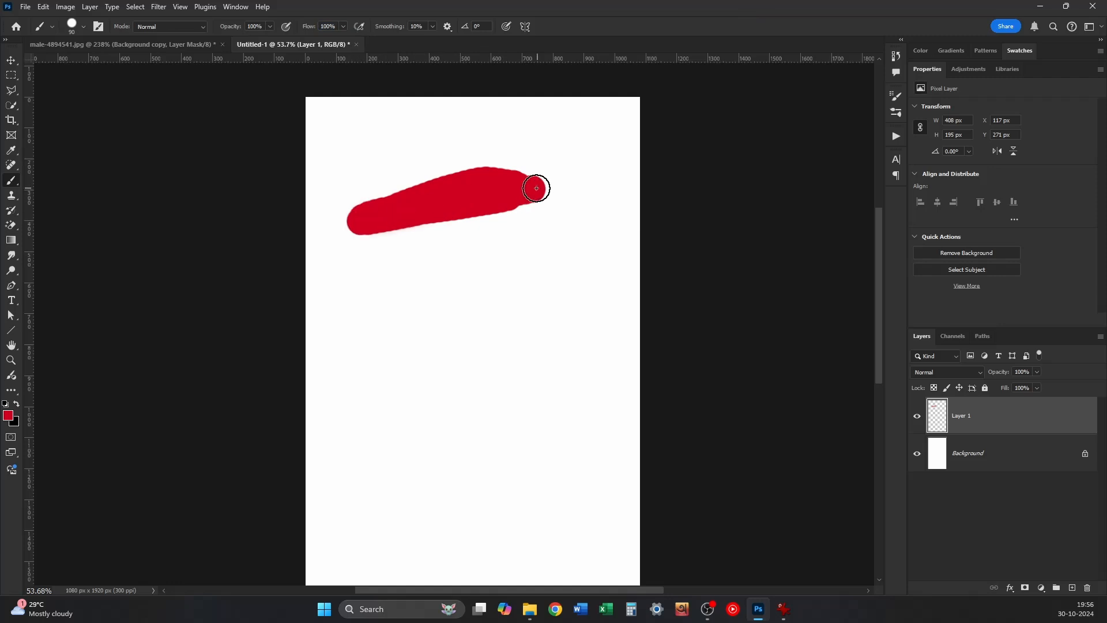
# Step: Paint a blue stroke and a near-black stroke below the red one, changing the foreground color for each
pyautogui.click(8, 415)
pyautogui.click(375, 300)
pyautogui.moveTo(482, 288)
pyautogui.mouseDown()
pyautogui.moveTo(373, 289)
pyautogui.moveTo(491, 308)
pyautogui.mouseUp()
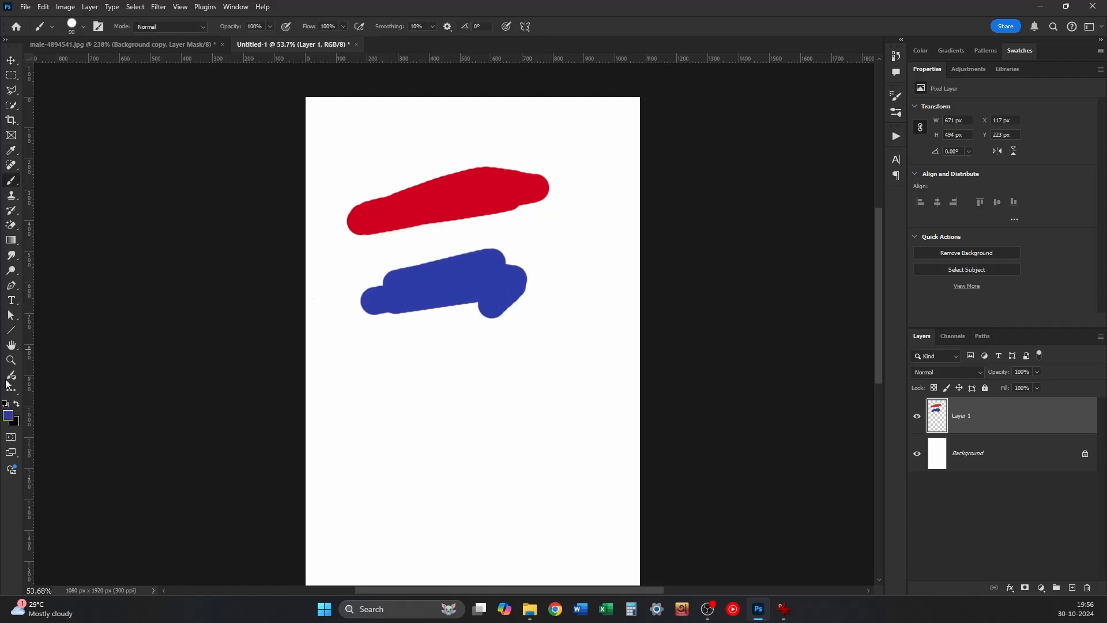
pyautogui.click(8, 415)
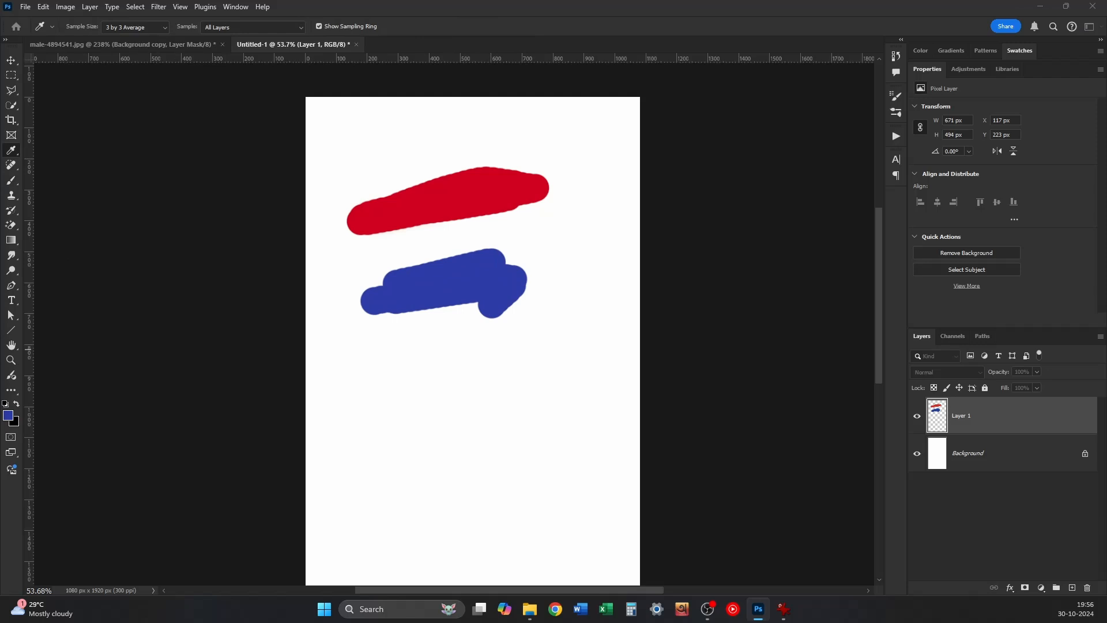
pyautogui.press('Return')
pyautogui.moveTo(461, 374); pyautogui.dragTo(427, 406)
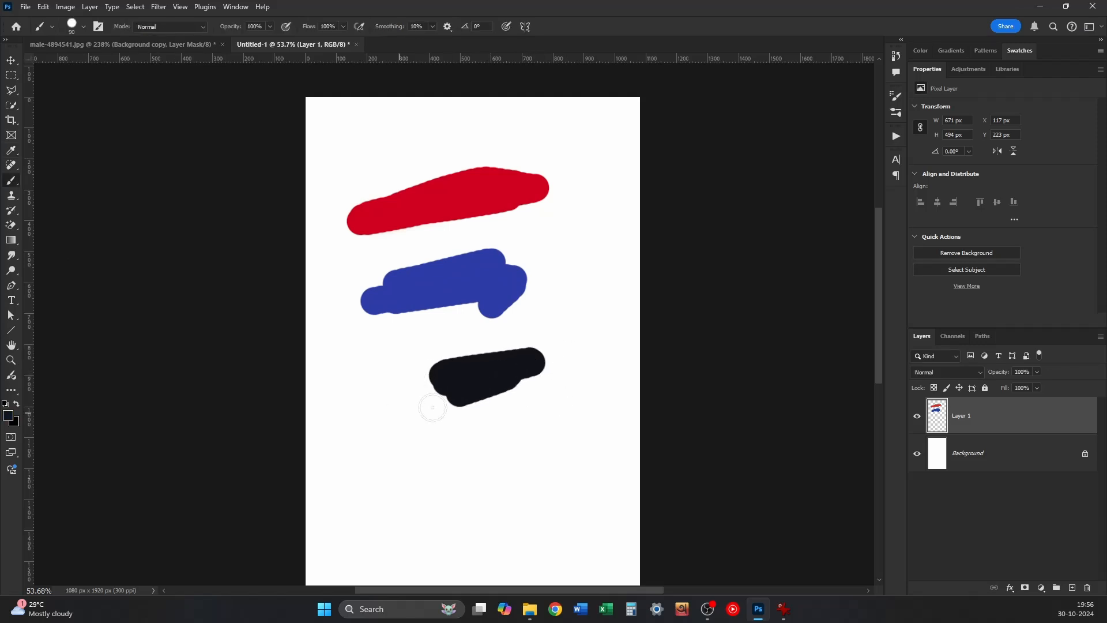
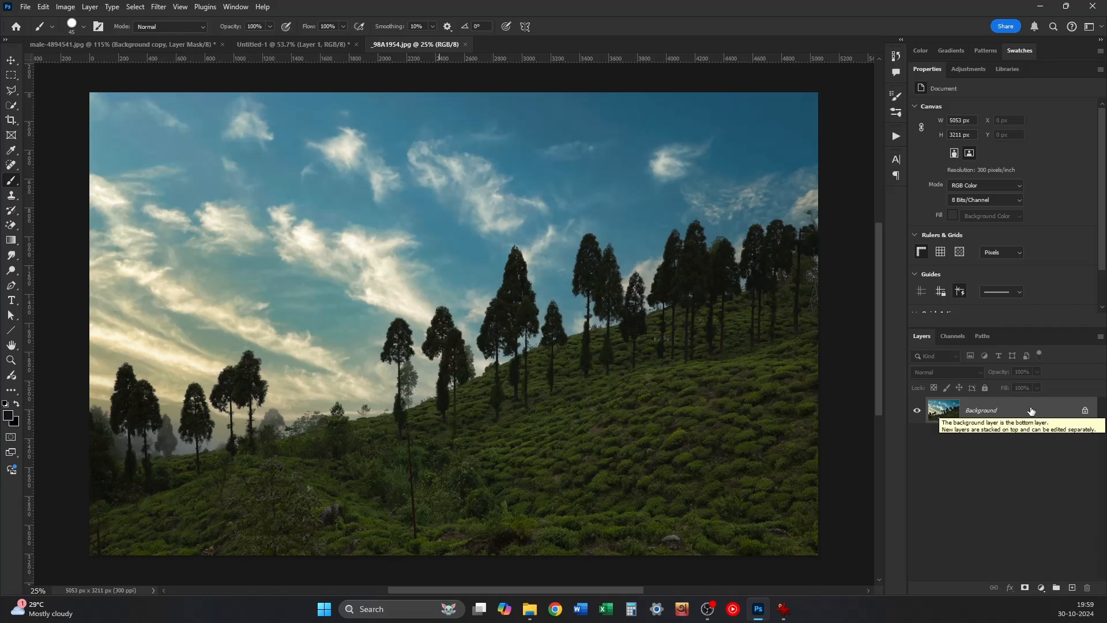
pyautogui.click(65, 8)
pyautogui.moveTo(93, 39)
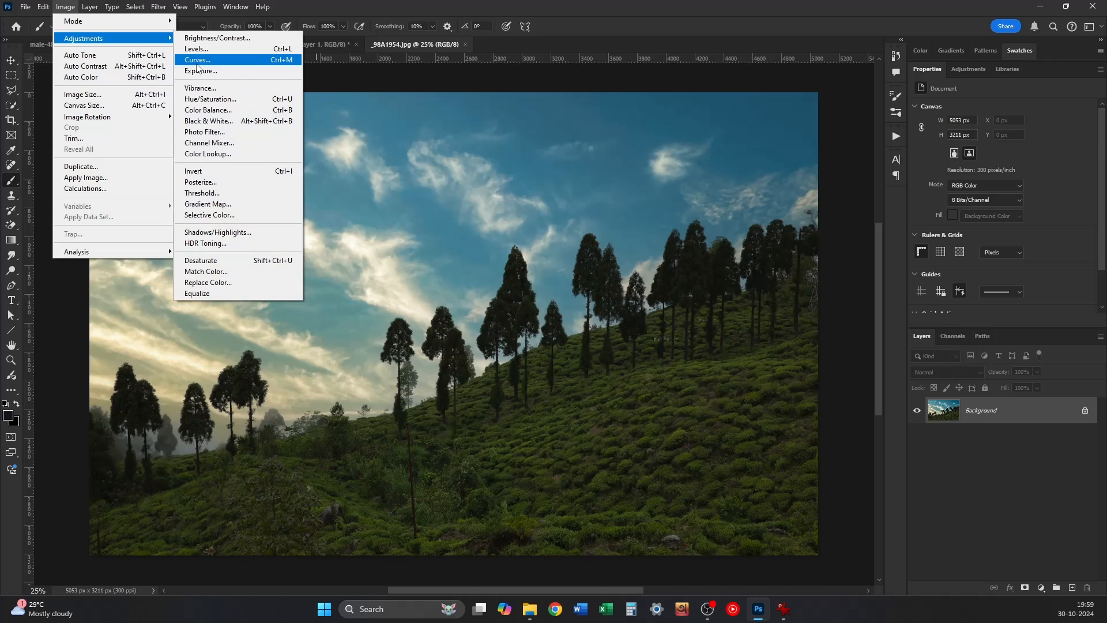
pyautogui.click(627, 6)
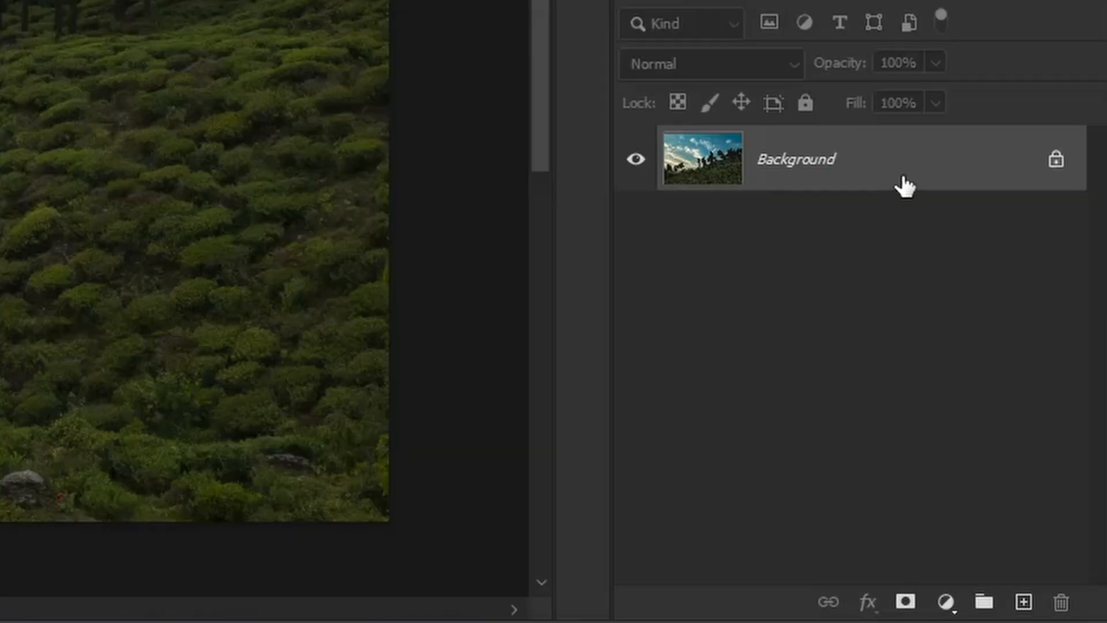
# Step: Add a Curves adjustment layer above the landscape Background, toggle its visibility, and raise the middle of its RGB curve to brighten the photo
pyautogui.click(946, 603)
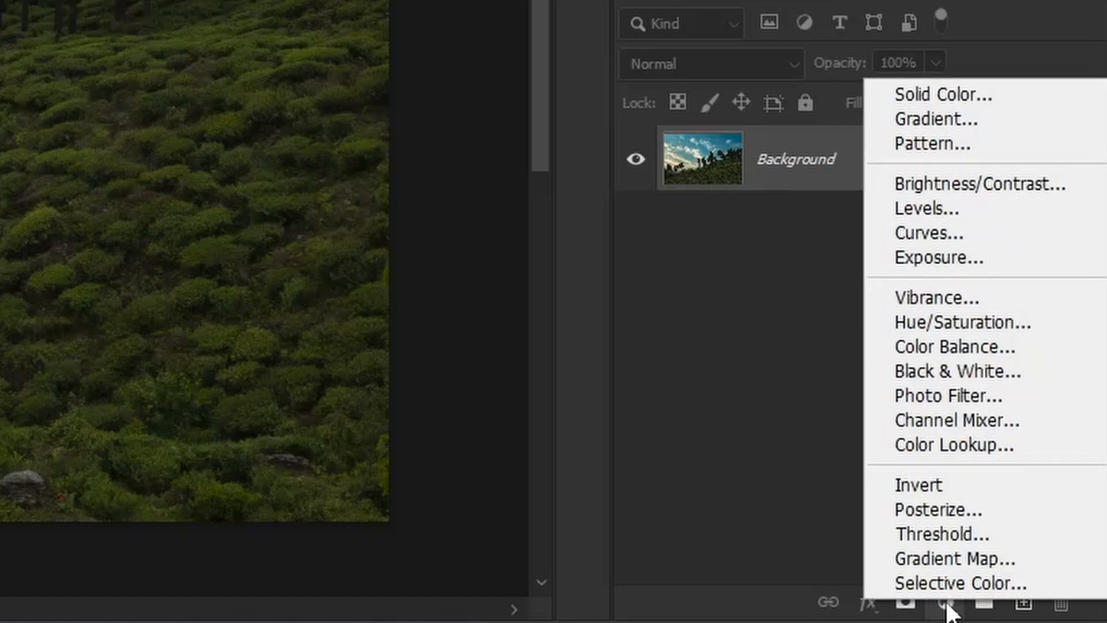
pyautogui.click(932, 228)
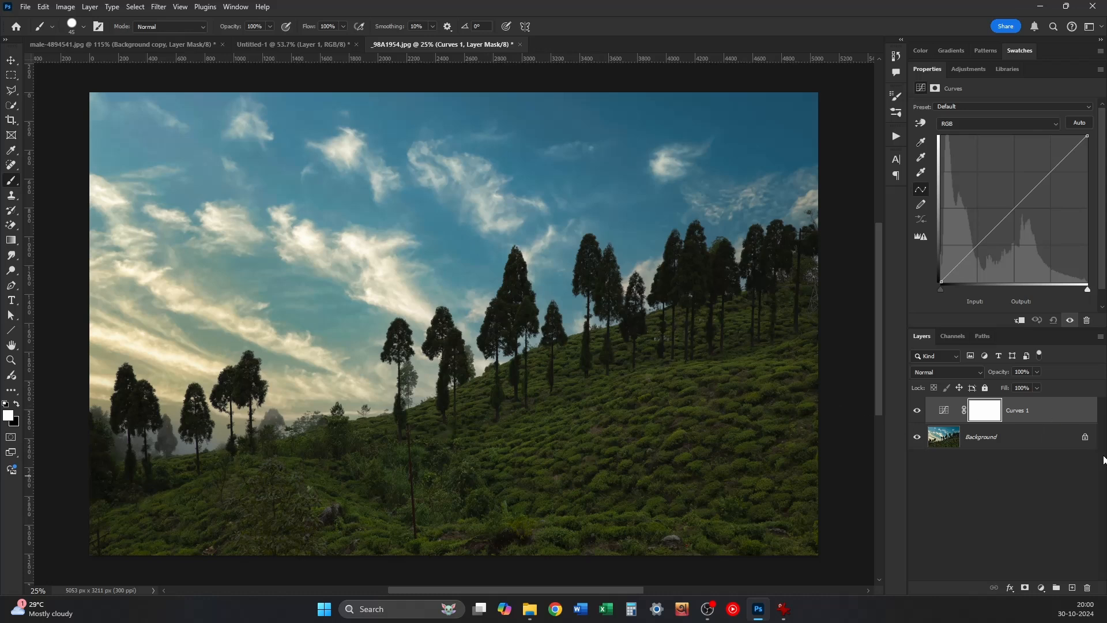
pyautogui.click(917, 410)
pyautogui.click(918, 411)
pyautogui.click(918, 410)
pyautogui.click(917, 411)
pyautogui.moveTo(1007, 214); pyautogui.dragTo(1005, 162)
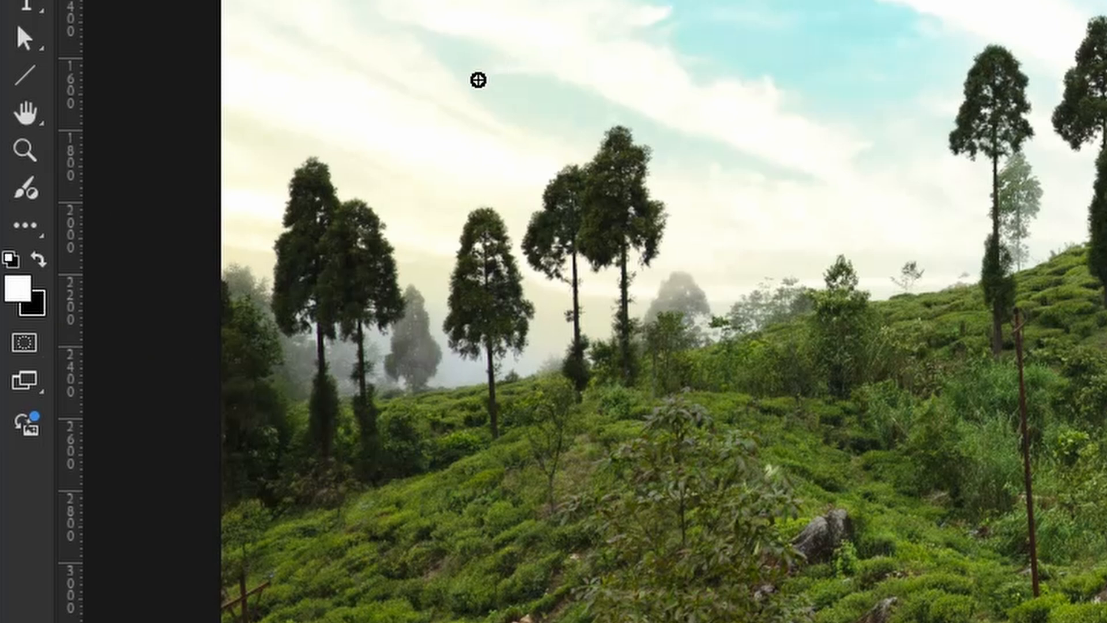
# Step: Paint black over the sky on the Curves 1 mask with a soft 1200 px brush at 20% flow
pyautogui.press('x')
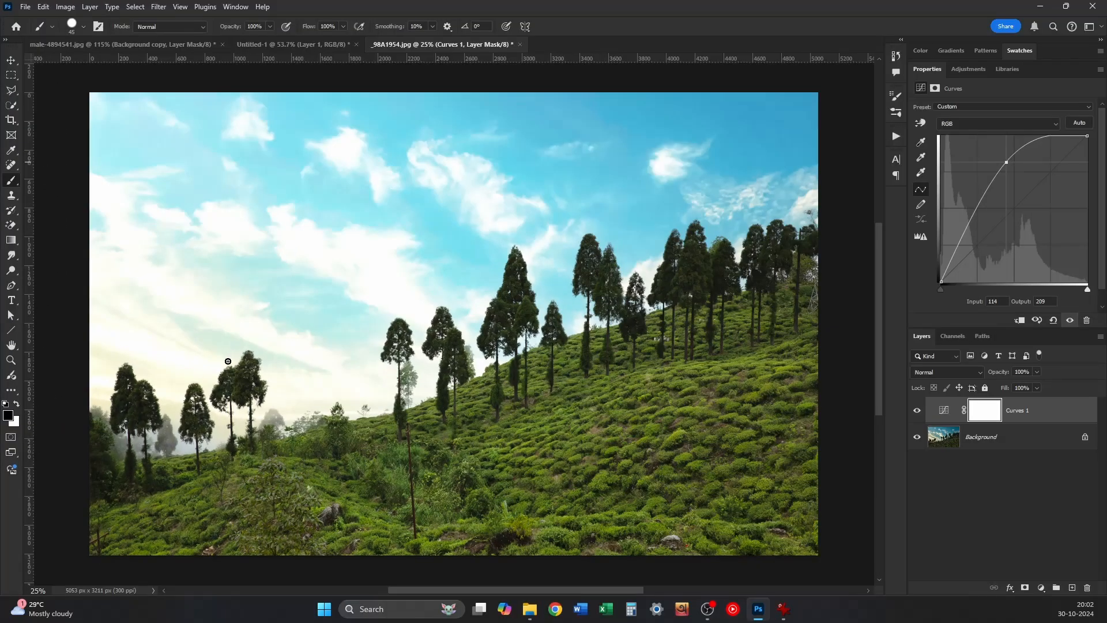
pyautogui.press(']')
pyautogui.press(']')
pyautogui.press(']')
pyautogui.press(']')
pyautogui.press(']')
pyautogui.press(']')
pyautogui.press(']')
pyautogui.press(']')
pyautogui.press(']')
pyautogui.press(']')
pyautogui.press(']')
pyautogui.press(']')
pyautogui.press(']')
pyautogui.press(']')
pyautogui.press(']')
pyautogui.press(']')
pyautogui.press(']')
pyautogui.press(']')
pyautogui.press(']')
pyautogui.press(']')
pyautogui.moveTo(306, 28); pyautogui.dragTo(260, 40)
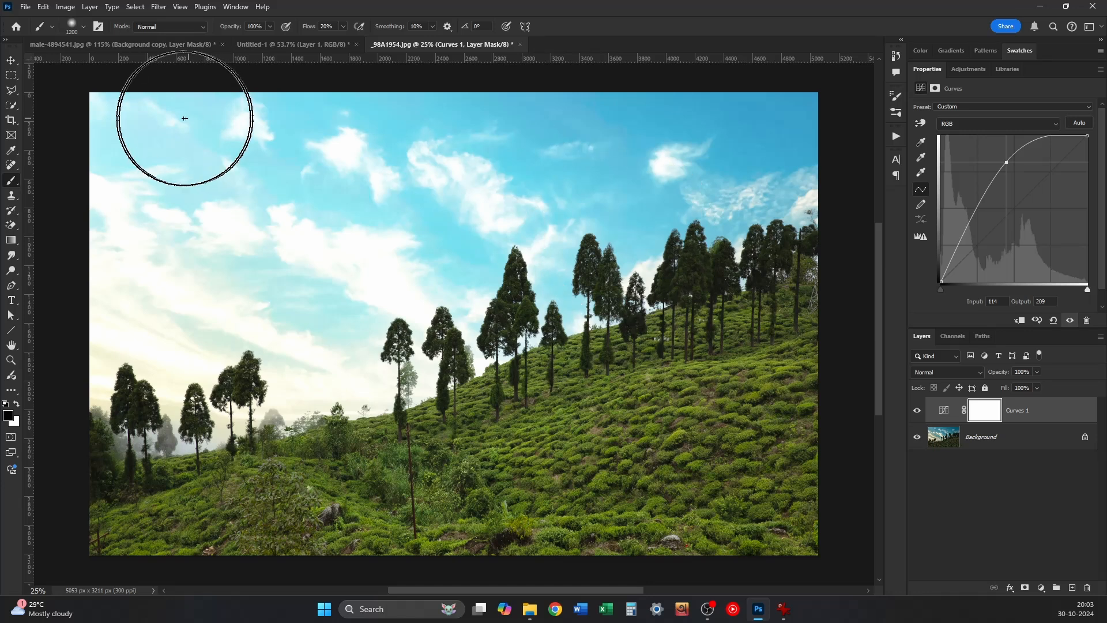
pyautogui.moveTo(125, 120)
pyautogui.mouseDown()
pyautogui.moveTo(230, 111)
pyautogui.moveTo(101, 178)
pyautogui.moveTo(400, 118)
pyautogui.moveTo(291, 173)
pyautogui.moveTo(95, 242)
pyautogui.moveTo(90, 314)
pyautogui.moveTo(228, 321)
pyautogui.moveTo(259, 284)
pyautogui.moveTo(292, 329)
pyautogui.moveTo(110, 378)
pyautogui.moveTo(381, 334)
pyautogui.moveTo(192, 395)
pyautogui.moveTo(87, 408)
pyautogui.moveTo(236, 373)
pyautogui.moveTo(386, 313)
pyautogui.moveTo(328, 371)
pyautogui.moveTo(531, 296)
pyautogui.moveTo(571, 216)
pyautogui.moveTo(521, 154)
pyautogui.moveTo(37, 197)
pyautogui.moveTo(297, 259)
pyautogui.moveTo(498, 202)
pyautogui.moveTo(388, 124)
pyautogui.moveTo(598, 138)
pyautogui.moveTo(684, 197)
pyautogui.moveTo(807, 181)
pyautogui.moveTo(561, 247)
pyautogui.moveTo(546, 321)
pyautogui.moveTo(264, 346)
pyautogui.moveTo(250, 374)
pyautogui.moveTo(67, 365)
pyautogui.moveTo(149, 267)
pyautogui.moveTo(651, 121)
pyautogui.moveTo(67, 127)
pyautogui.moveTo(918, 99)
pyautogui.moveTo(756, 155)
pyautogui.moveTo(600, 234)
pyautogui.moveTo(625, 231)
pyautogui.mouseUp()
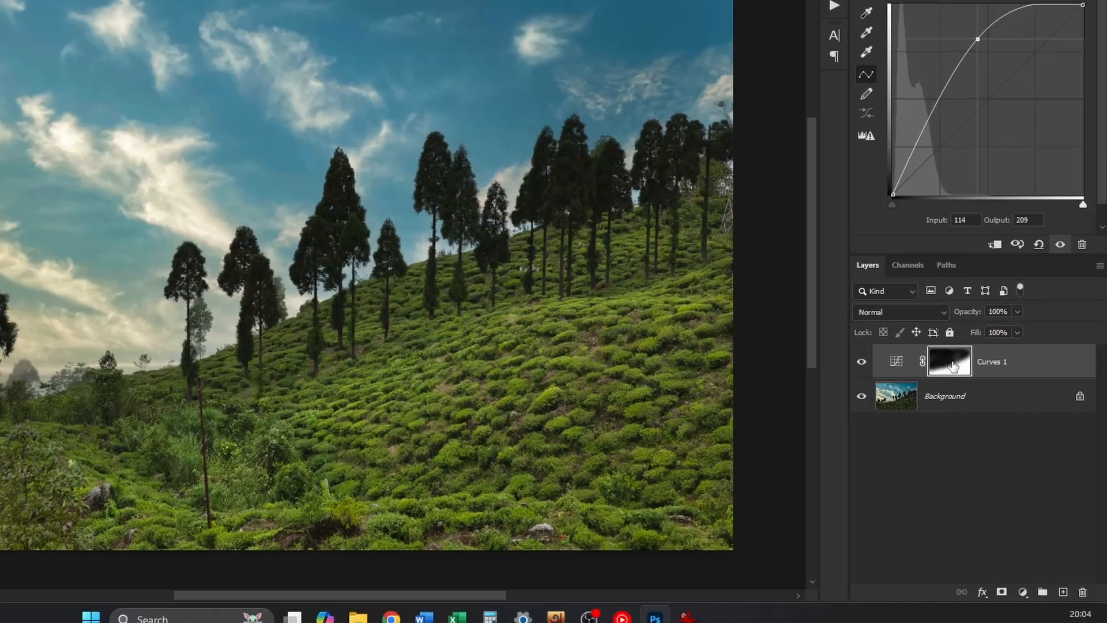
# Step: View the Curves 1 mask on its own, paint its remaining grey sky patches black, and compare the photo with the adjustment off and on
pyautogui.keyDown('alt'); pyautogui.click(874, 256); pyautogui.keyUp('alt')
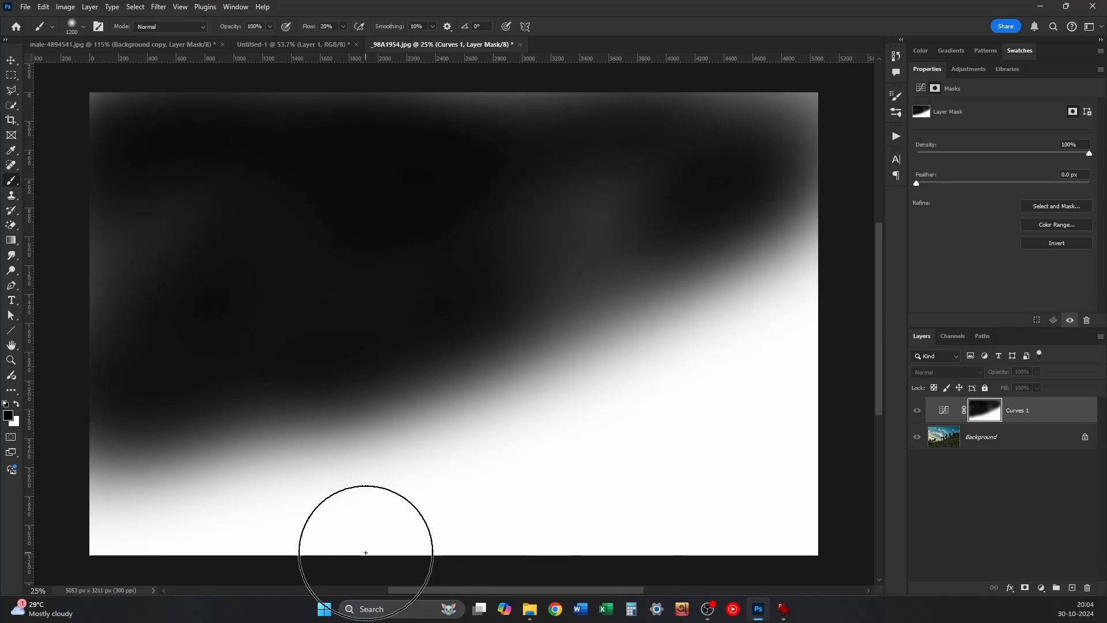
pyautogui.scroll(-1, 148, 287)
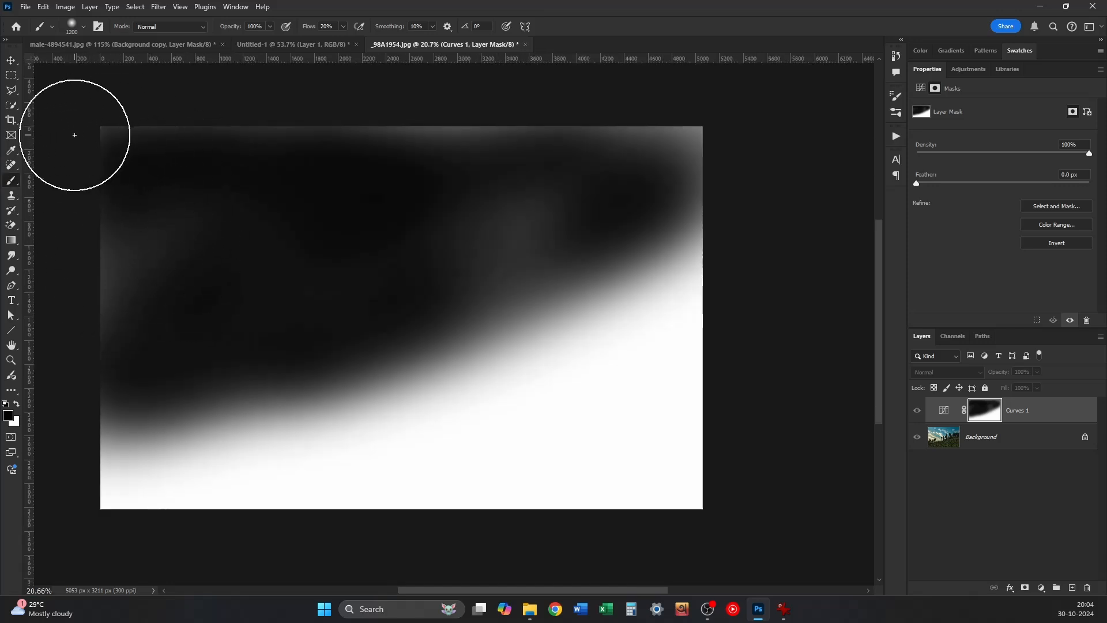
pyautogui.moveTo(96, 130)
pyautogui.mouseDown()
pyautogui.moveTo(72, 133)
pyautogui.moveTo(552, 149)
pyautogui.moveTo(594, 135)
pyautogui.moveTo(371, 134)
pyautogui.moveTo(763, 134)
pyautogui.moveTo(636, 118)
pyautogui.moveTo(618, 135)
pyautogui.moveTo(632, 155)
pyautogui.moveTo(707, 134)
pyautogui.moveTo(561, 188)
pyautogui.moveTo(495, 194)
pyautogui.moveTo(514, 206)
pyautogui.moveTo(388, 312)
pyautogui.moveTo(454, 278)
pyautogui.moveTo(186, 235)
pyautogui.moveTo(144, 184)
pyautogui.moveTo(96, 229)
pyautogui.moveTo(135, 284)
pyautogui.moveTo(90, 408)
pyautogui.moveTo(281, 281)
pyautogui.moveTo(695, 146)
pyautogui.moveTo(649, 205)
pyautogui.moveTo(602, 192)
pyautogui.moveTo(83, 169)
pyautogui.moveTo(107, 155)
pyautogui.moveTo(87, 209)
pyautogui.mouseUp()
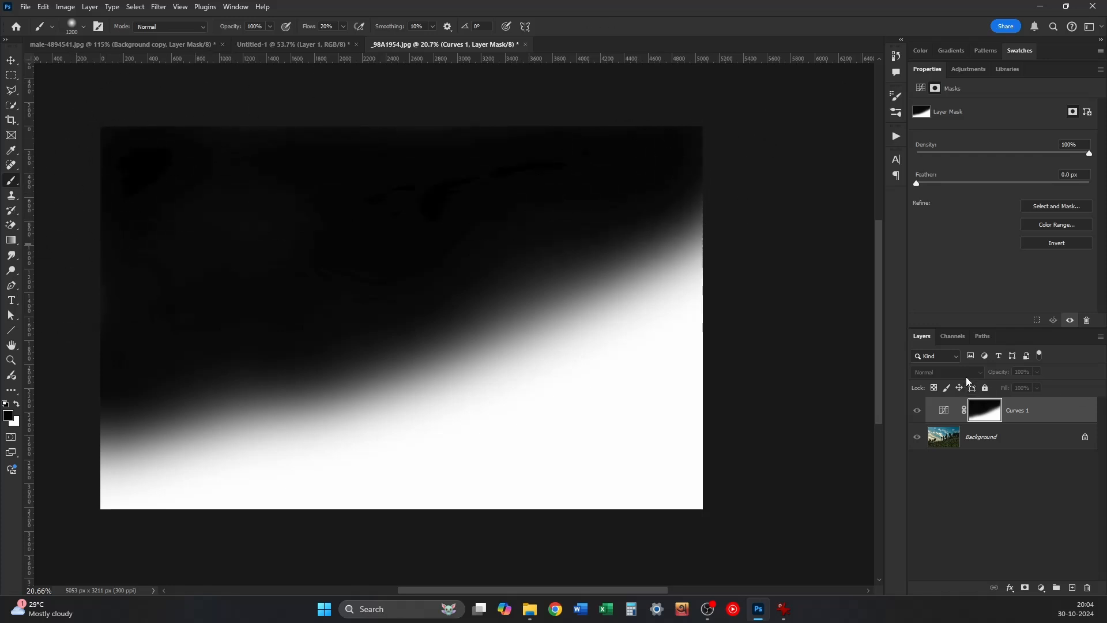
pyautogui.keyDown('alt'); pyautogui.click(984, 411); pyautogui.keyUp('alt')
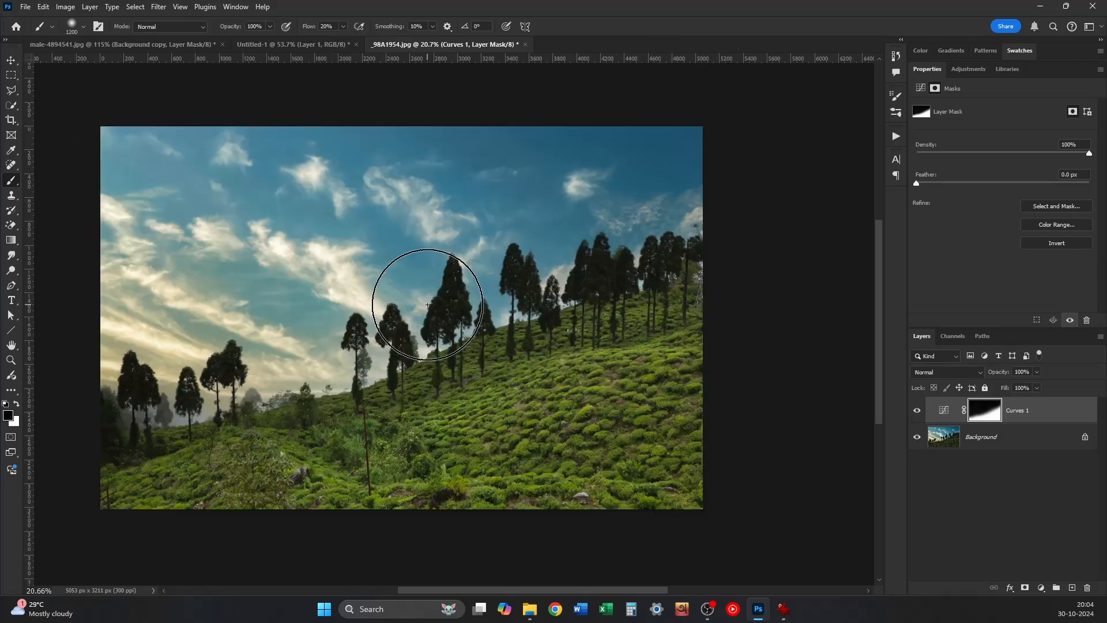
pyautogui.click(917, 411)
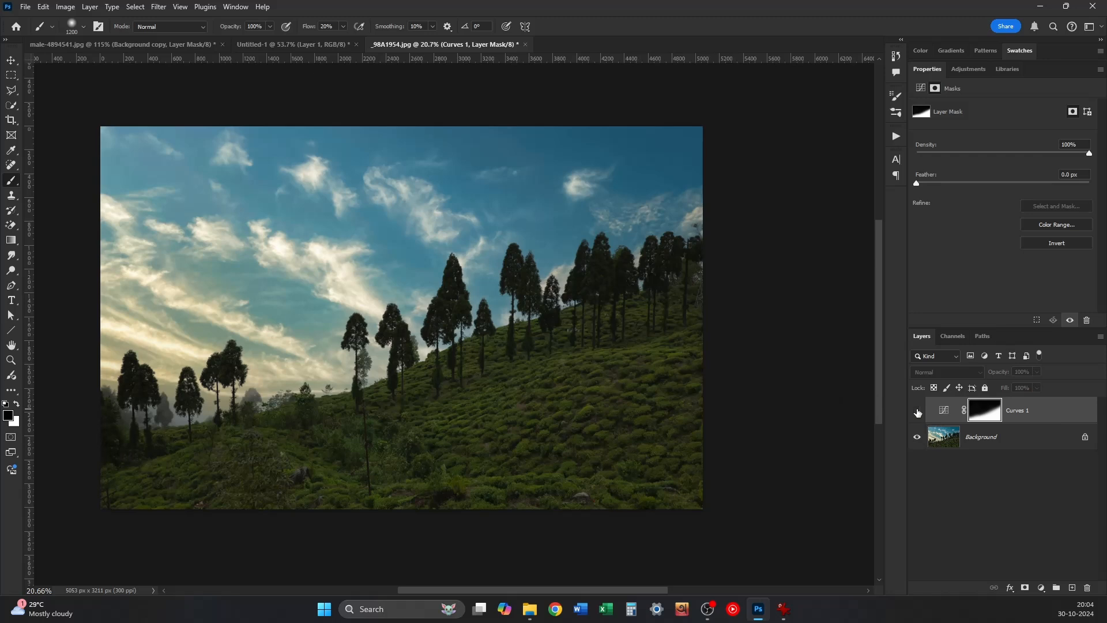
pyautogui.click(917, 411)
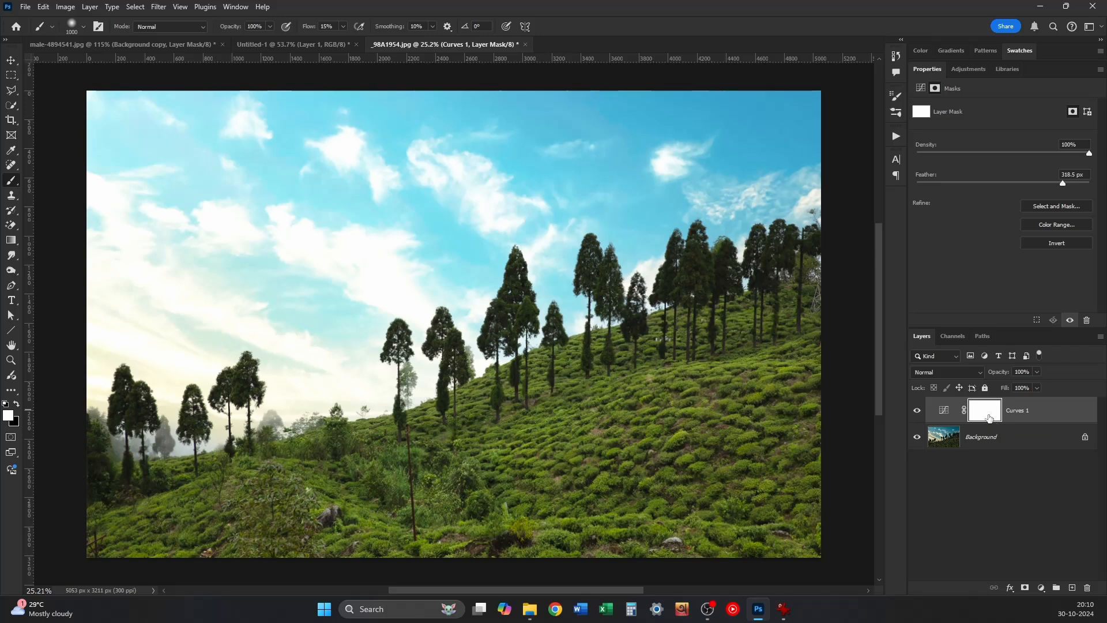
# Step: Invert the white Curves 1 mask to black and paint white over the hillside with a soft 1400 px brush at 15% flow
pyautogui.hotkey('ctrl', 'i')
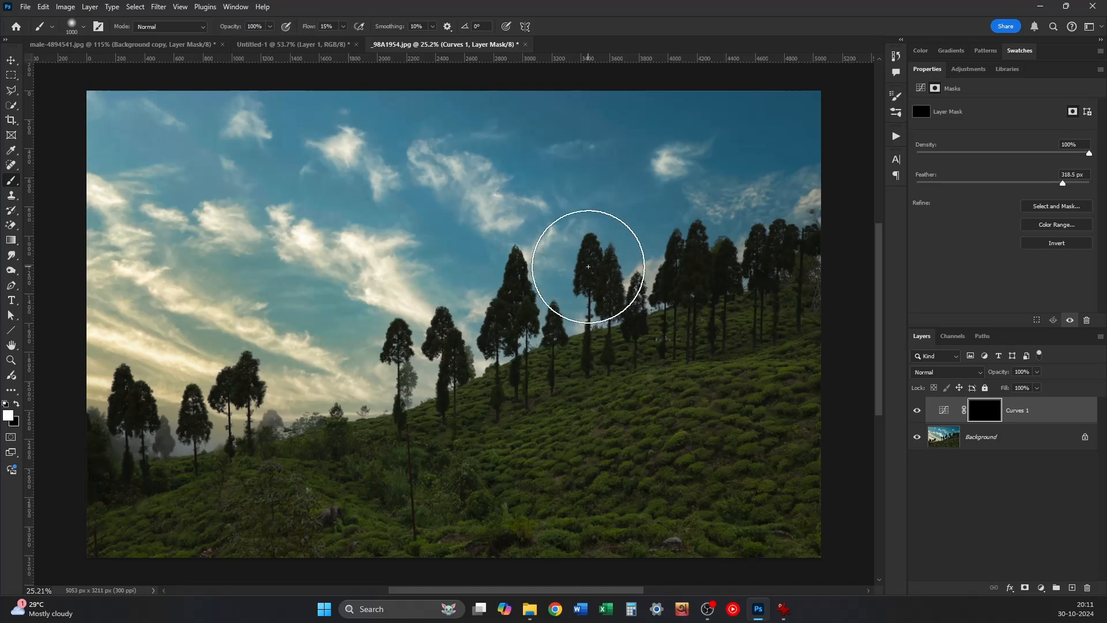
pyautogui.press(']')
pyautogui.press(']')
pyautogui.press(']')
pyautogui.press(']')
pyautogui.moveTo(760, 364)
pyautogui.mouseDown()
pyautogui.moveTo(424, 458)
pyautogui.moveTo(613, 402)
pyautogui.moveTo(318, 479)
pyautogui.moveTo(225, 478)
pyautogui.moveTo(490, 482)
pyautogui.mouseUp()
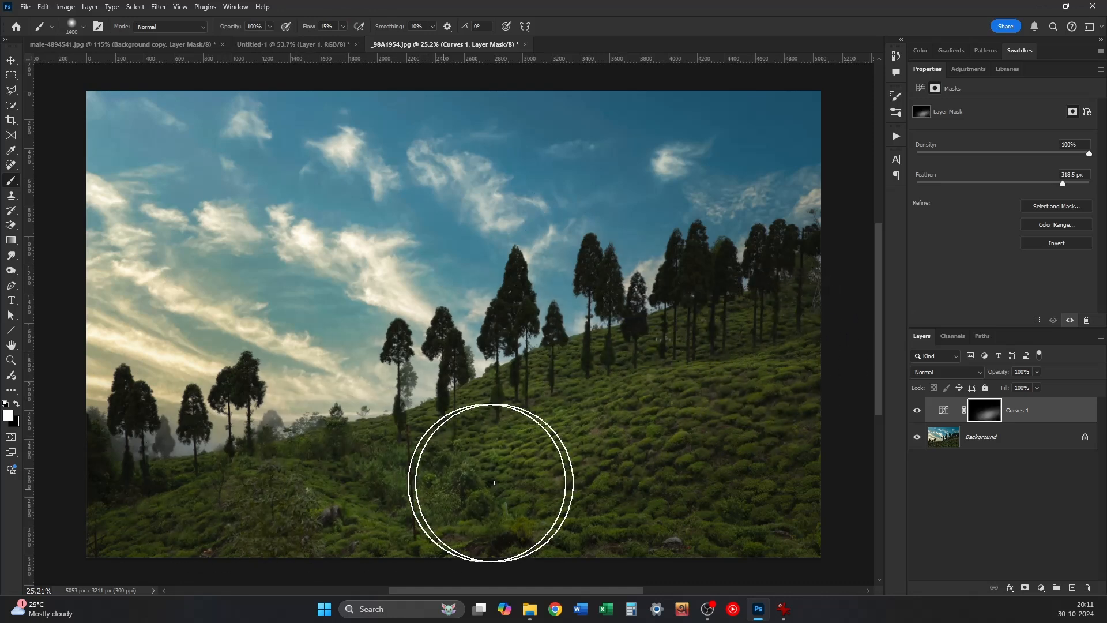
pyautogui.moveTo(706, 457)
pyautogui.mouseDown()
pyautogui.moveTo(527, 456)
pyautogui.moveTo(494, 441)
pyautogui.moveTo(683, 385)
pyautogui.moveTo(473, 440)
pyautogui.moveTo(753, 376)
pyautogui.moveTo(659, 437)
pyautogui.moveTo(327, 511)
pyautogui.moveTo(231, 518)
pyautogui.moveTo(304, 512)
pyautogui.moveTo(586, 540)
pyautogui.moveTo(771, 369)
pyautogui.moveTo(776, 299)
pyautogui.moveTo(668, 310)
pyautogui.moveTo(387, 431)
pyautogui.moveTo(78, 531)
pyautogui.moveTo(158, 543)
pyautogui.mouseUp()
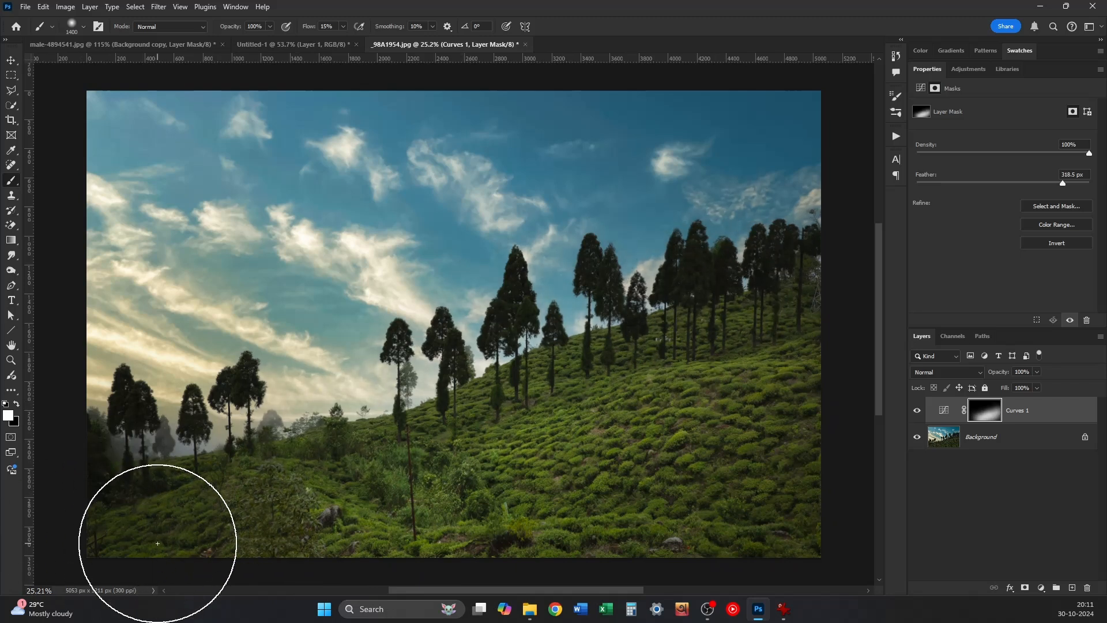